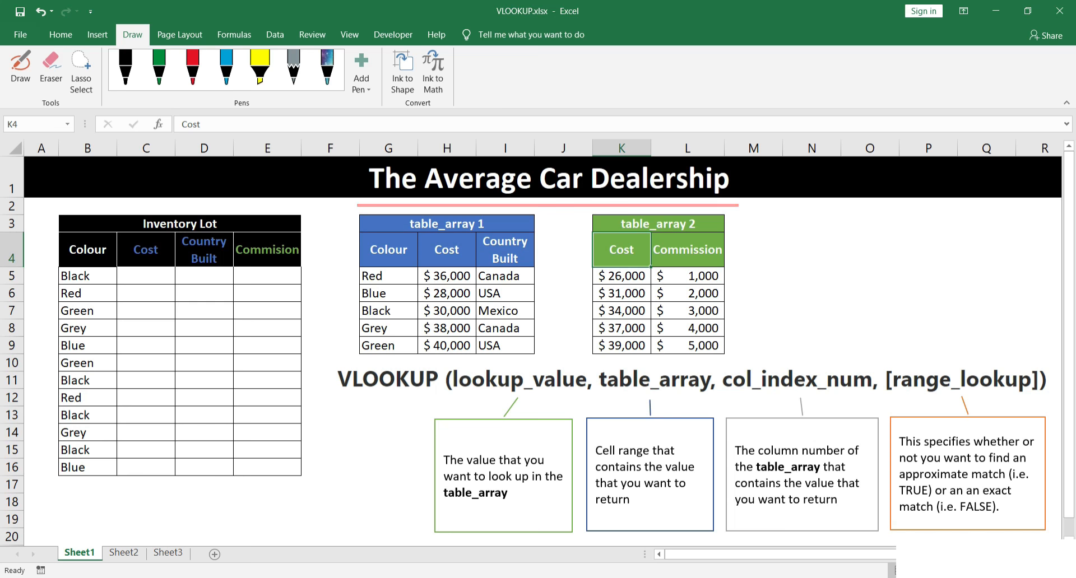
Examine the Inventory Lot headers to fill in and the table_array 1 and table_array 2 lookup tables.
{"action": "left_click", "coordinate": [281, 228]}
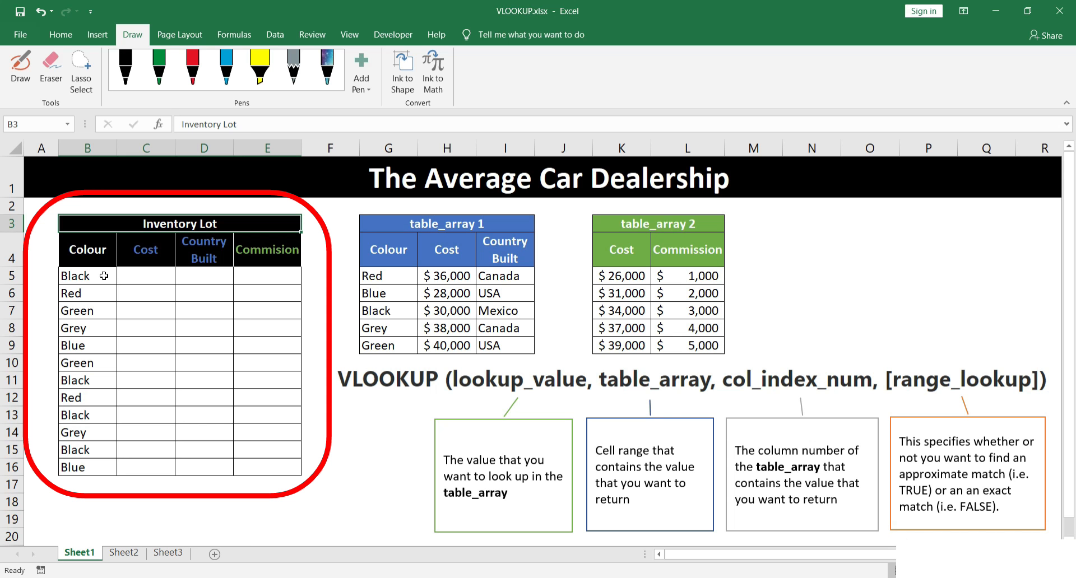
{"action": "left_click_drag", "start_coordinate": [140, 252], "coordinate": [261, 255]}
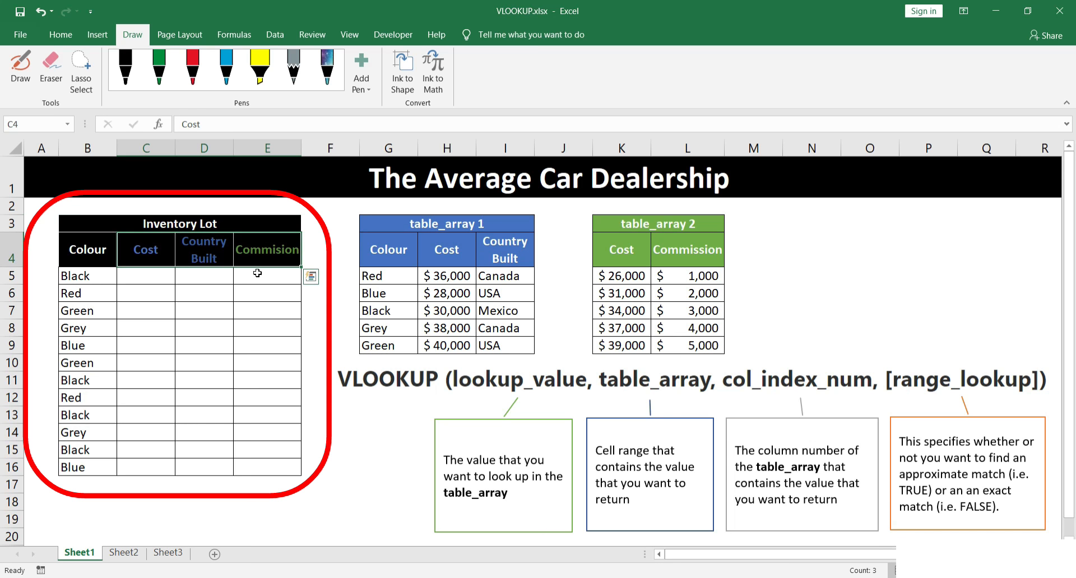
{"action": "left_click_drag", "start_coordinate": [154, 255], "coordinate": [244, 259]}
{"action": "key", "text": "Right"}
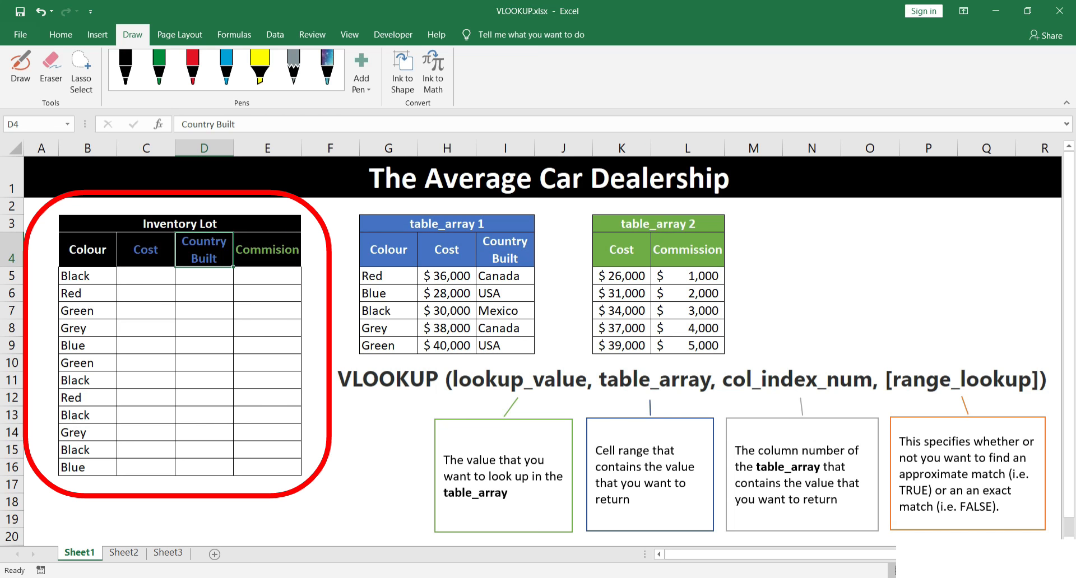
{"action": "left_click", "coordinate": [286, 254]}
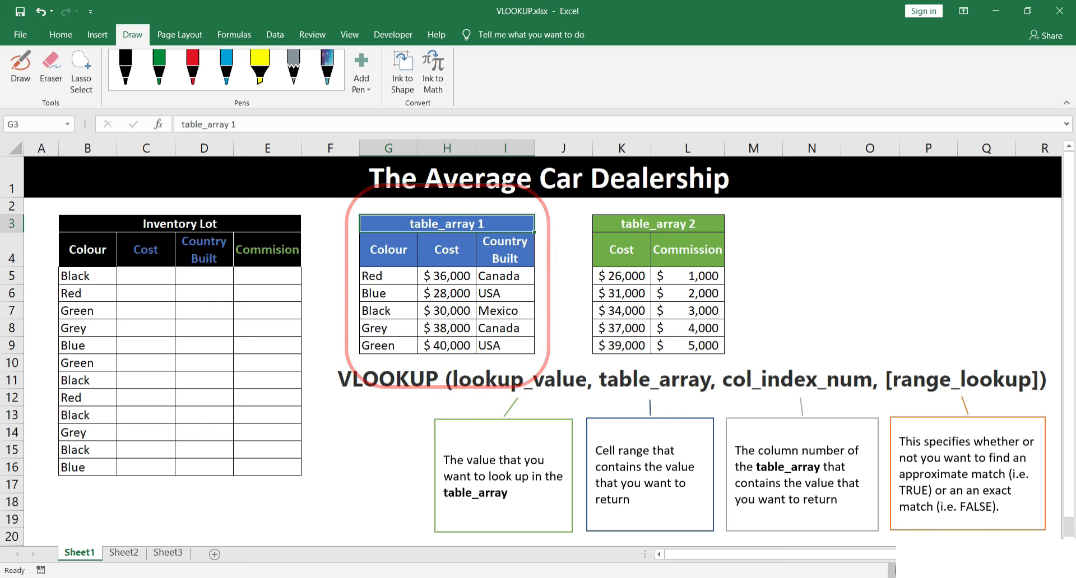
{"action": "left_click", "coordinate": [658, 224]}
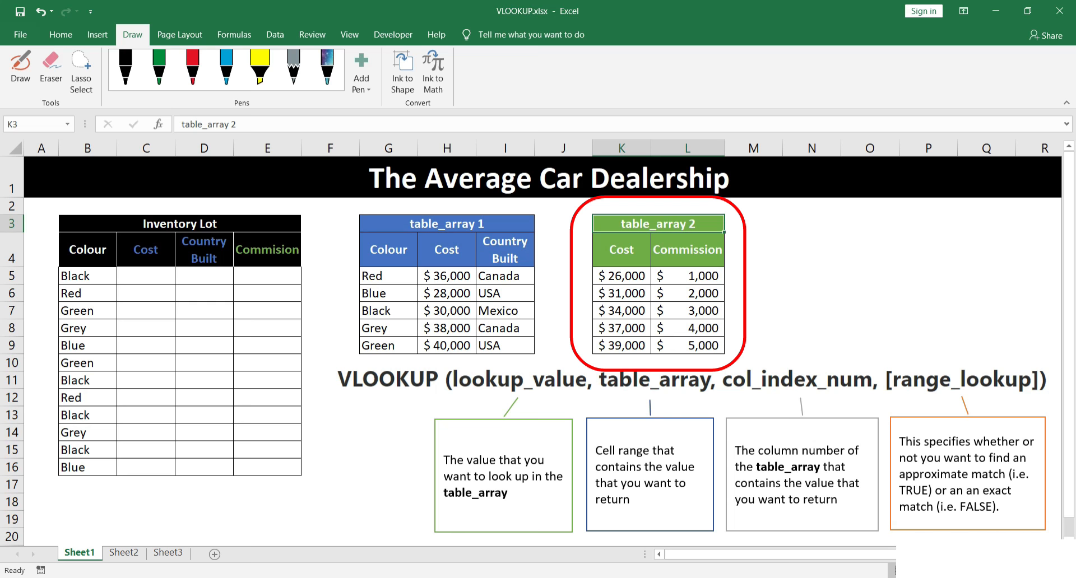
Start a VLOOKUP formula in C5 with B5 as lookup value and the locked range $G$5:$I$9 as table array.
{"action": "left_click", "coordinate": [146, 276]}
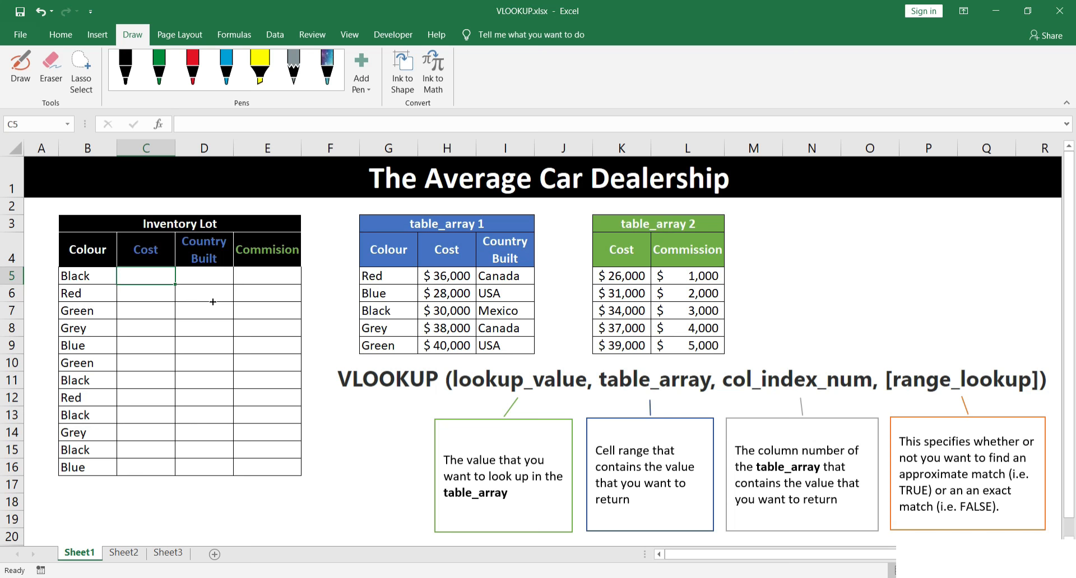
{"action": "type", "text": "=vlo"}
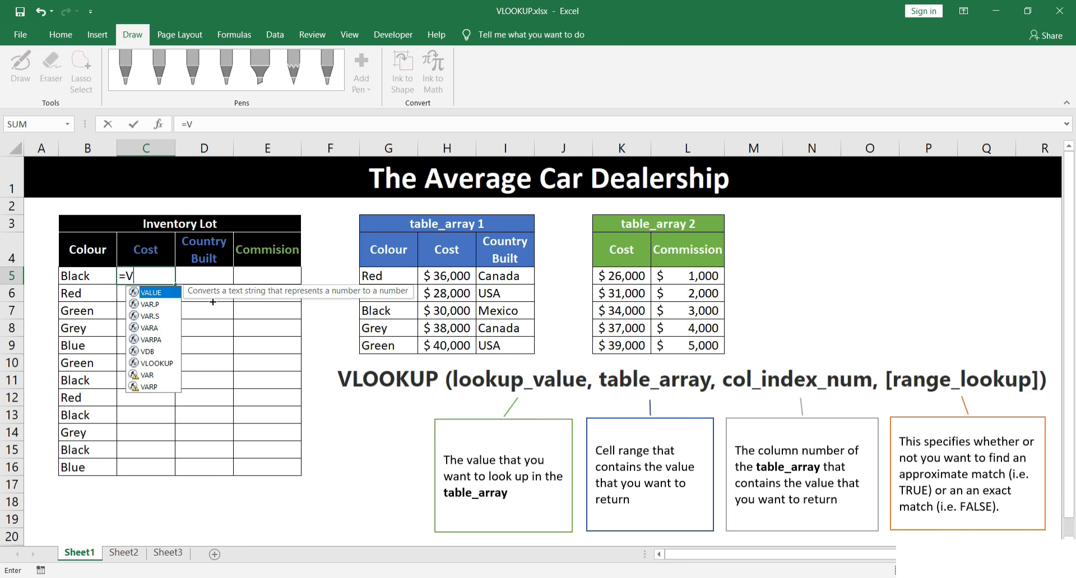
{"action": "key", "text": "Tab"}
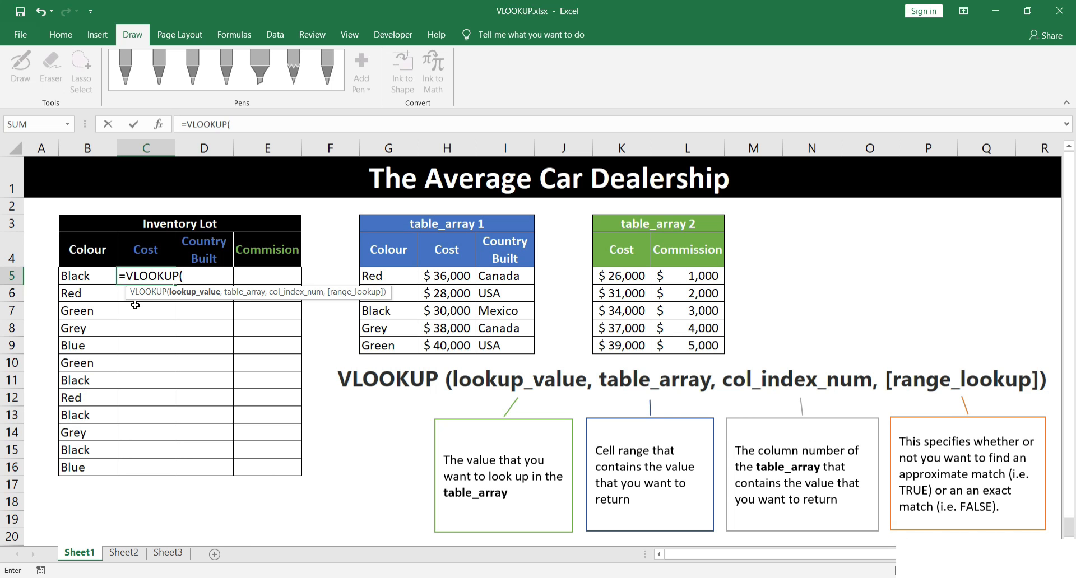
{"action": "left_click", "coordinate": [103, 277]}
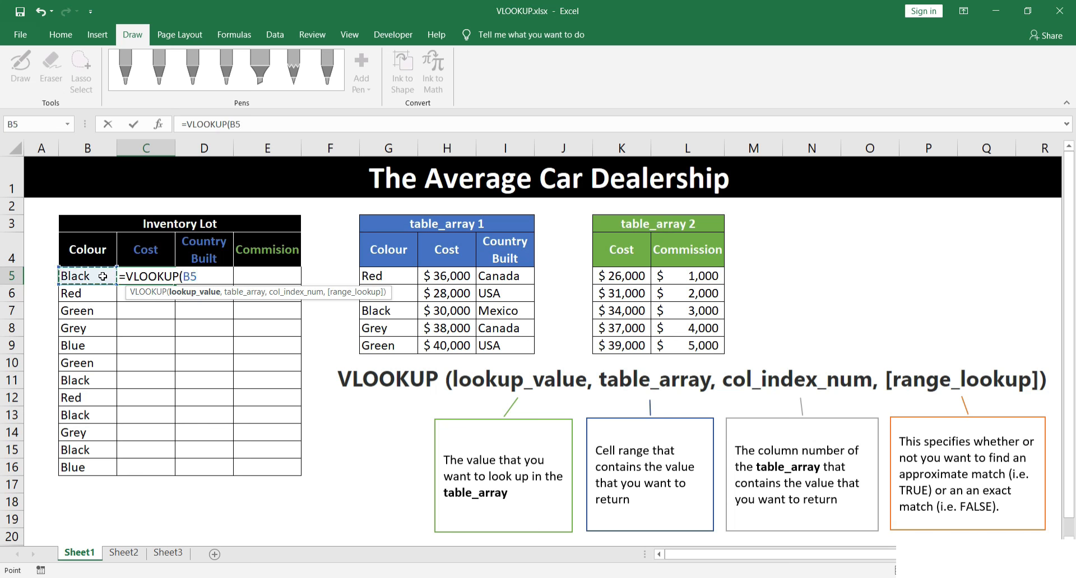
{"action": "type", "text": ","}
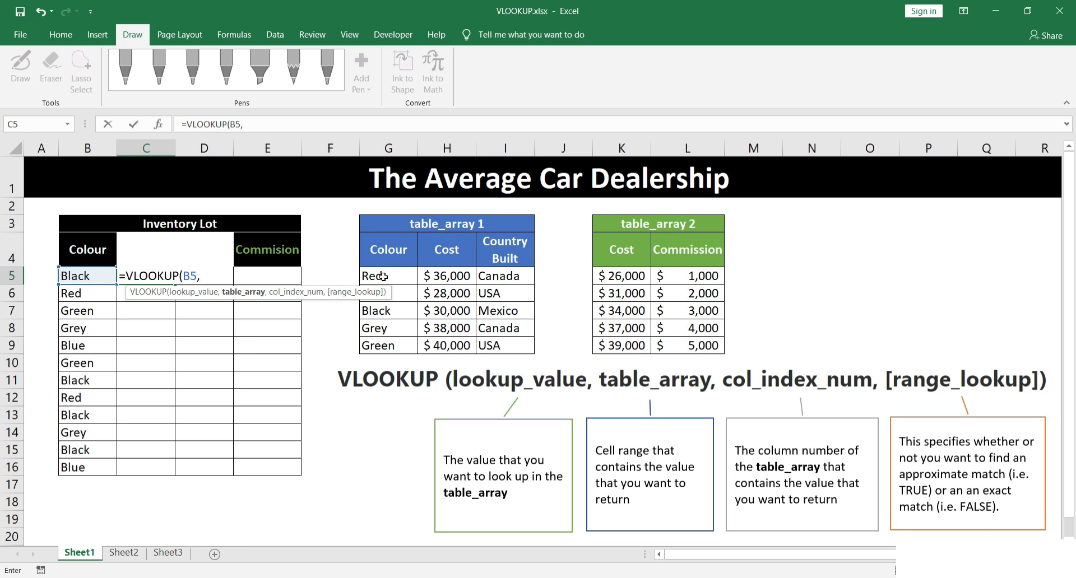
{"action": "left_click_drag", "start_coordinate": [383, 276], "coordinate": [508, 346]}
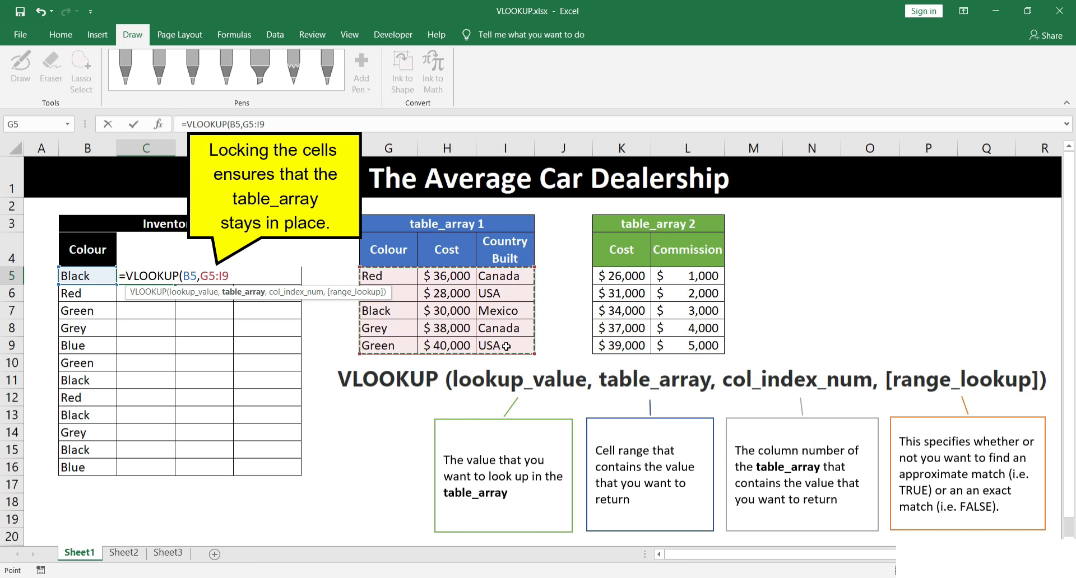
{"action": "key", "text": "F4"}
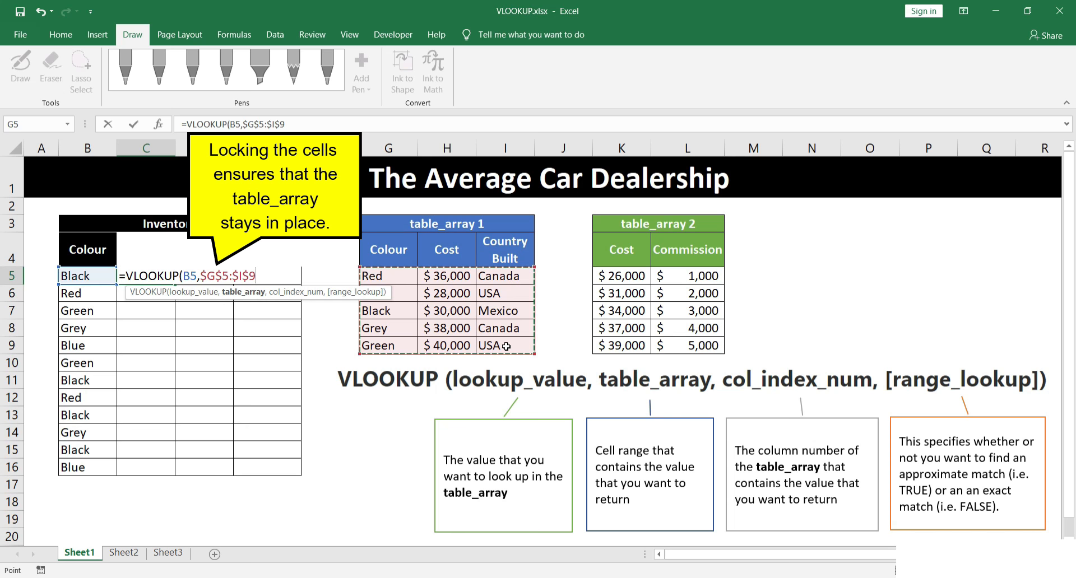
{"action": "type", "text": ","}
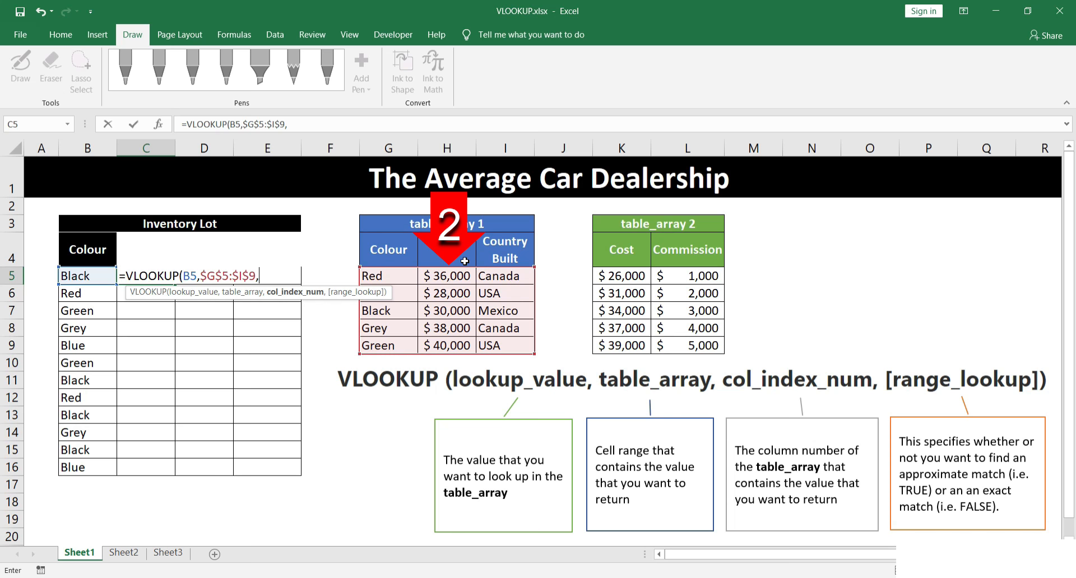
Complete the C5 VLOOKUP with column index 2 and FALSE for an exact match.
{"action": "type", "text": "2"}
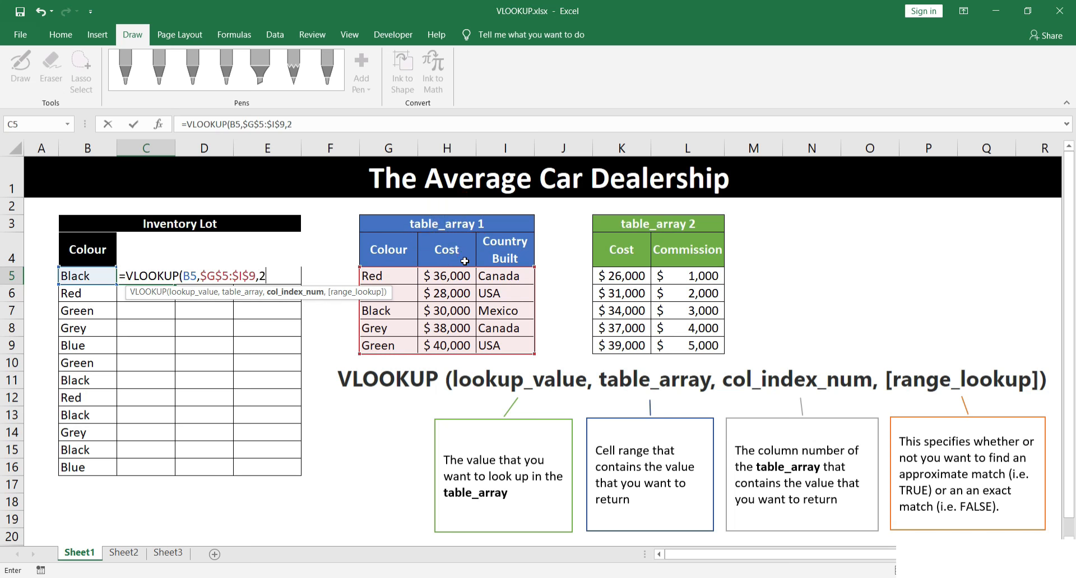
{"action": "type", "text": ","}
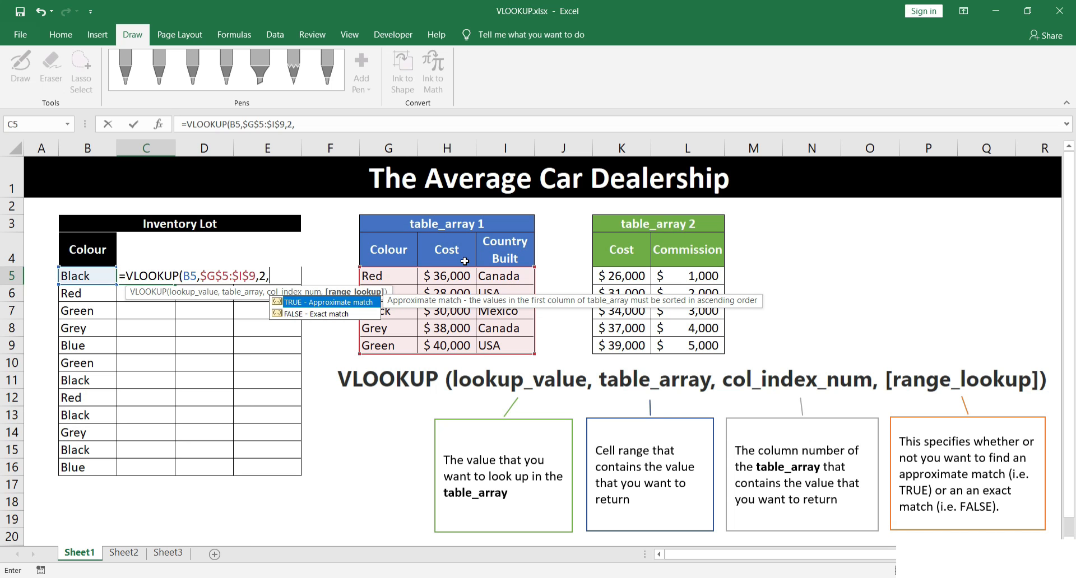
{"action": "key", "text": "Down"}
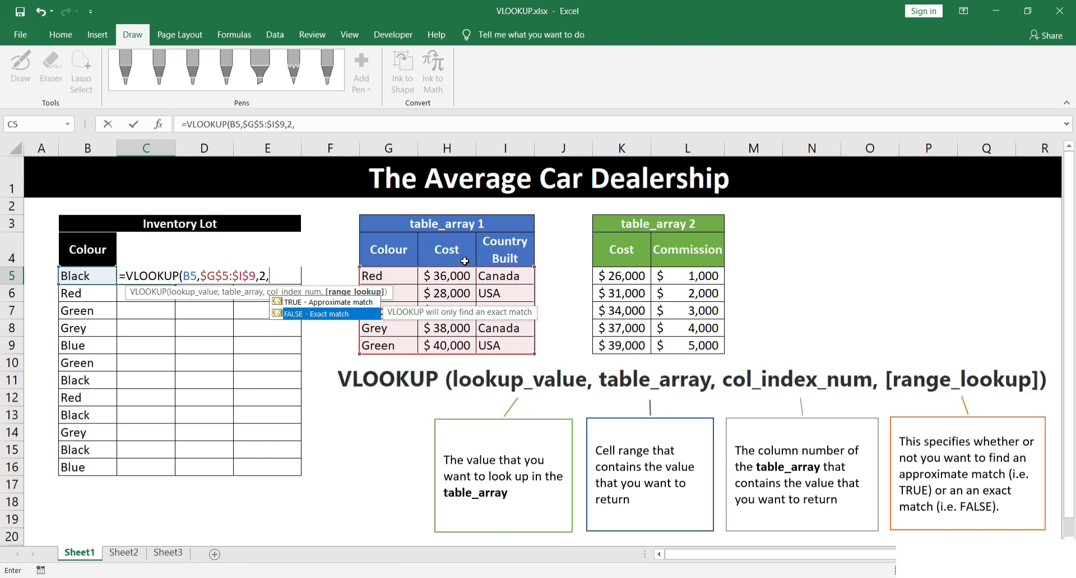
{"action": "key", "text": "Tab"}
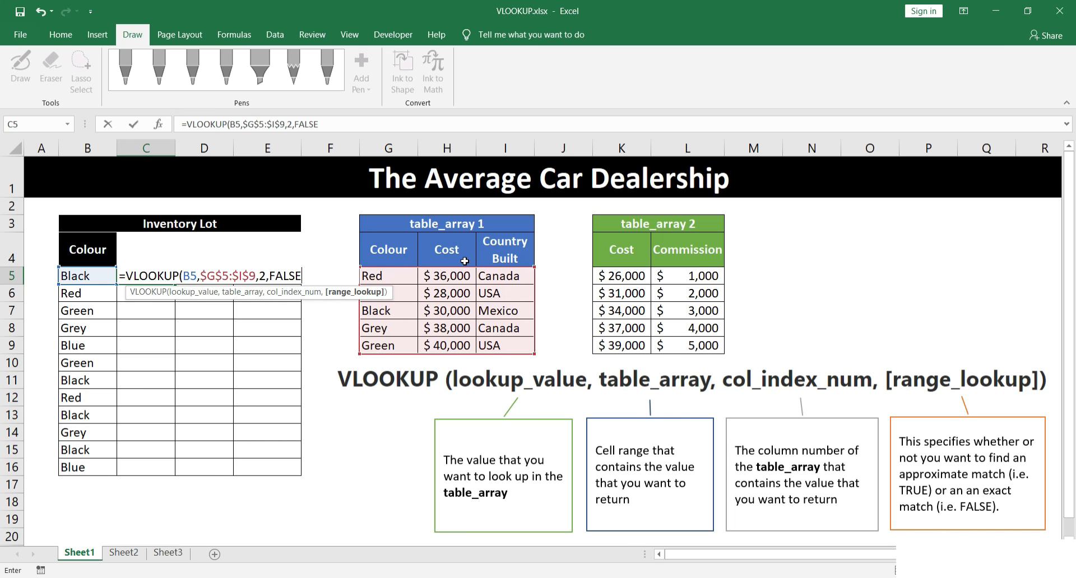
{"action": "type", "text": ")"}
{"action": "key", "text": "Return"}
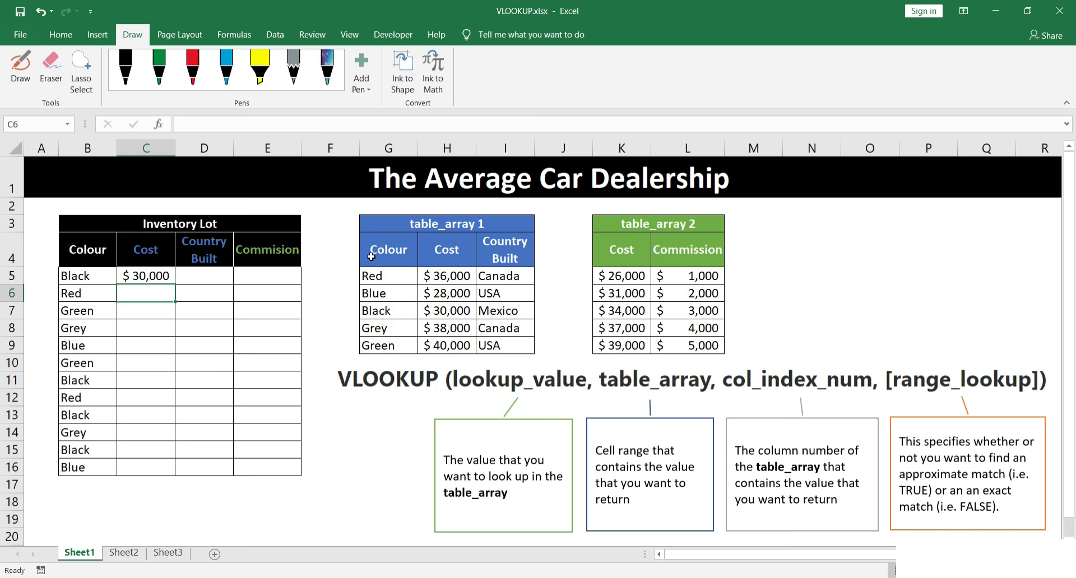
Fill the C5 cost formula down the Cost column to C16.
{"action": "left_click", "coordinate": [168, 275]}
{"action": "double_click", "coordinate": [176, 283]}
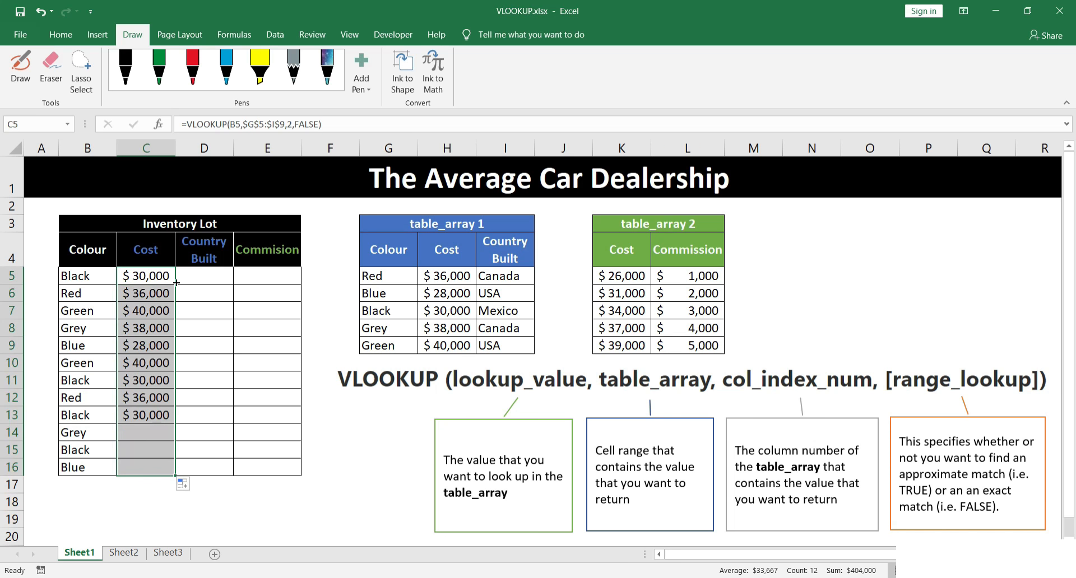
{"action": "left_click", "coordinate": [164, 278]}
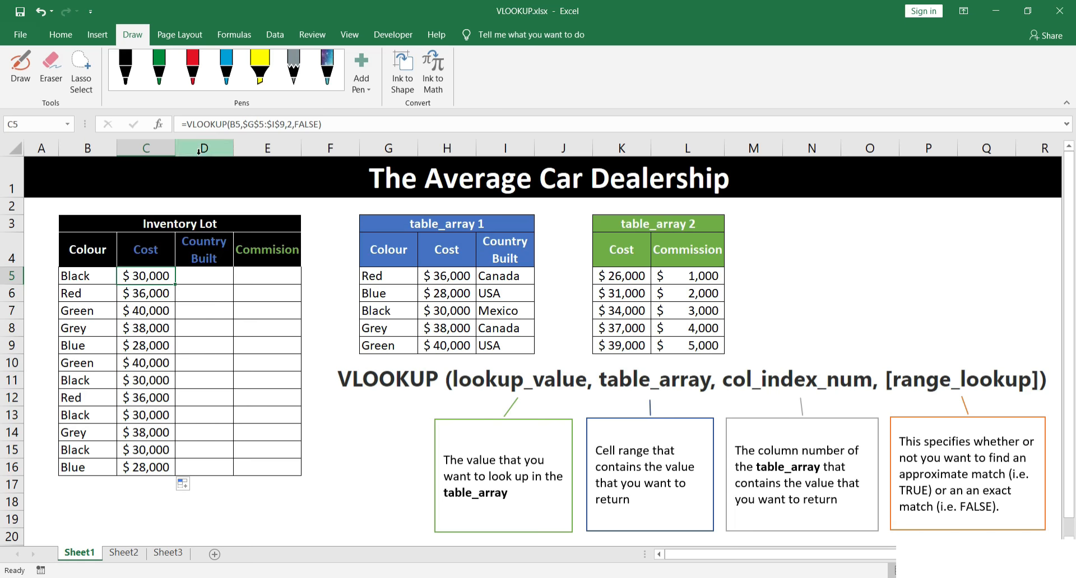
Circle Black in B5 with the red pen and cross out Red and Blue in table_array 1.
{"action": "left_click", "coordinate": [193, 81]}
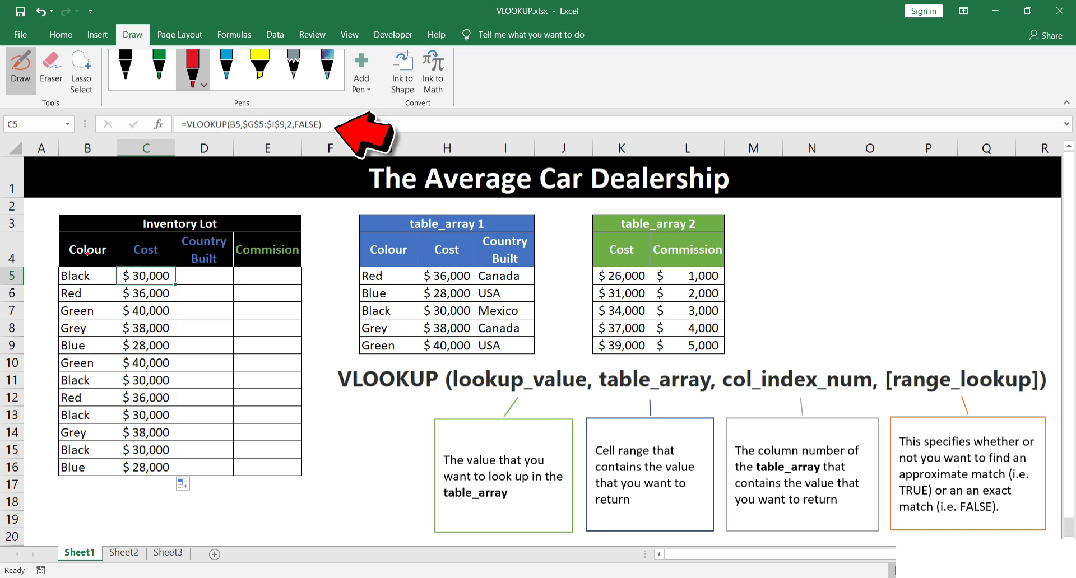
{"action": "left_click_drag", "start_coordinate": [81, 263], "coordinate": [101, 263]}
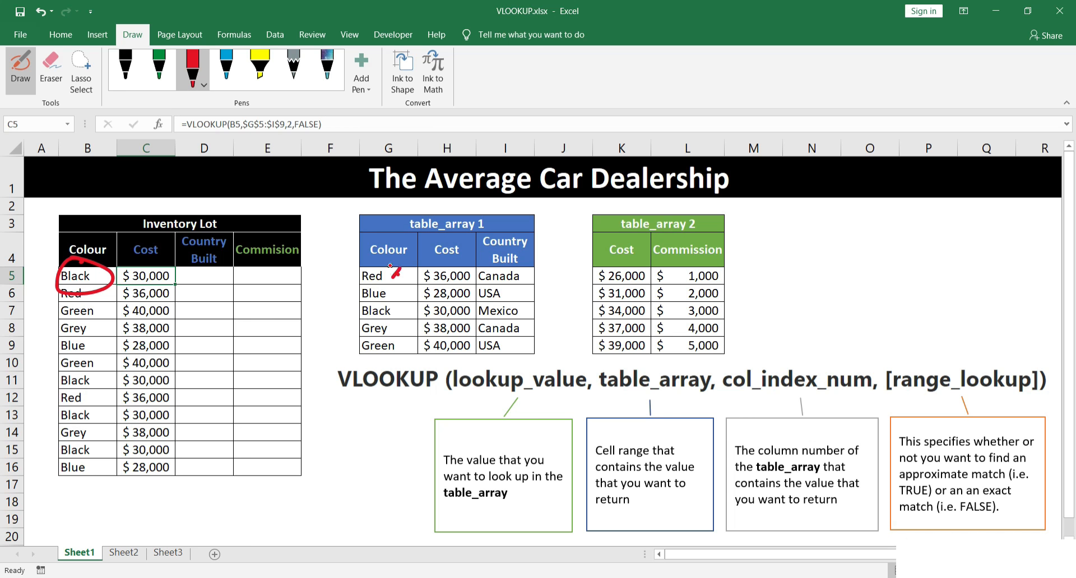
{"action": "left_click_drag", "start_coordinate": [393, 268], "coordinate": [401, 278]}
{"action": "left_click_drag", "start_coordinate": [402, 268], "coordinate": [392, 278]}
{"action": "mouse_move", "coordinate": [405, 286]}
{"action": "left_mouse_down"}
{"action": "mouse_move", "coordinate": [393, 293]}
{"action": "mouse_move", "coordinate": [403, 297]}
{"action": "left_mouse_up"}
Mark Black and its cost in table_array 1 with the green pen.
{"action": "left_click", "coordinate": [160, 68]}
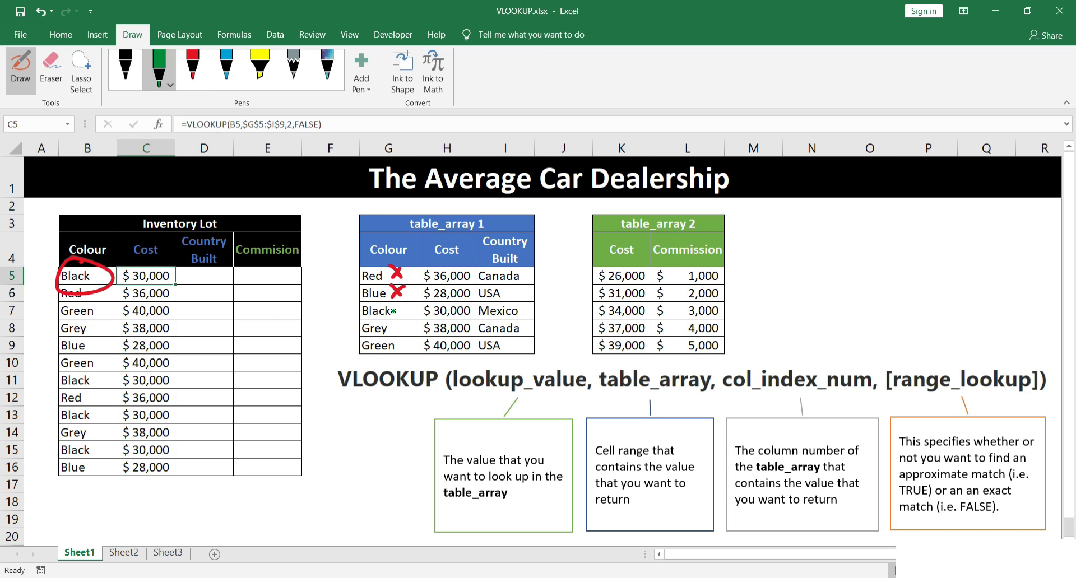
{"action": "left_click_drag", "start_coordinate": [395, 305], "coordinate": [409, 293]}
{"action": "left_click_drag", "start_coordinate": [468, 319], "coordinate": [447, 320]}
Lasso all the ink annotations over the tables and delete them.
{"action": "left_click", "coordinate": [81, 83]}
{"action": "mouse_move", "coordinate": [62, 215]}
{"action": "left_mouse_down"}
{"action": "mouse_move", "coordinate": [48, 280]}
{"action": "mouse_move", "coordinate": [465, 322]}
{"action": "mouse_move", "coordinate": [528, 247]}
{"action": "mouse_move", "coordinate": [522, 227]}
{"action": "left_mouse_up"}
{"action": "key", "text": "Delete"}
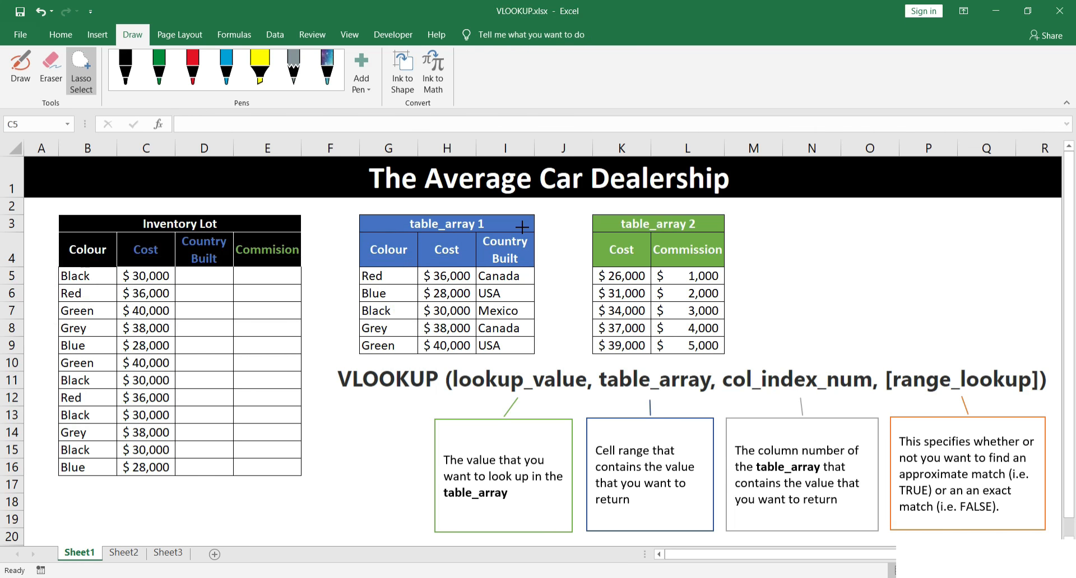
Start a VLOOKUP formula in D5 with B5 as lookup value and the locked range $G$5:$I$9 as table array.
{"action": "left_click", "coordinate": [215, 279]}
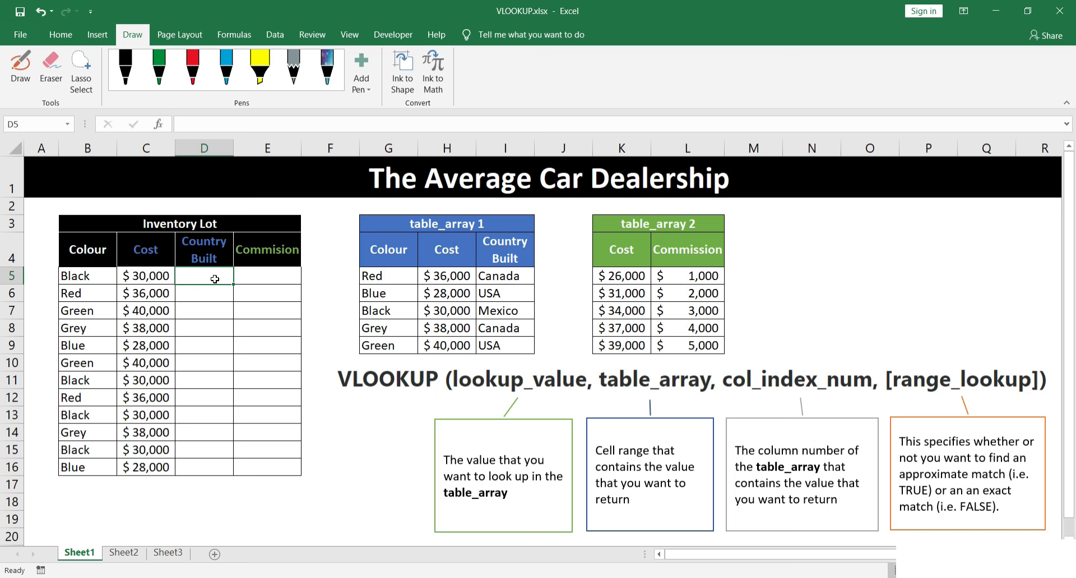
{"action": "type", "text": "=vlo"}
{"action": "key", "text": "Tab"}
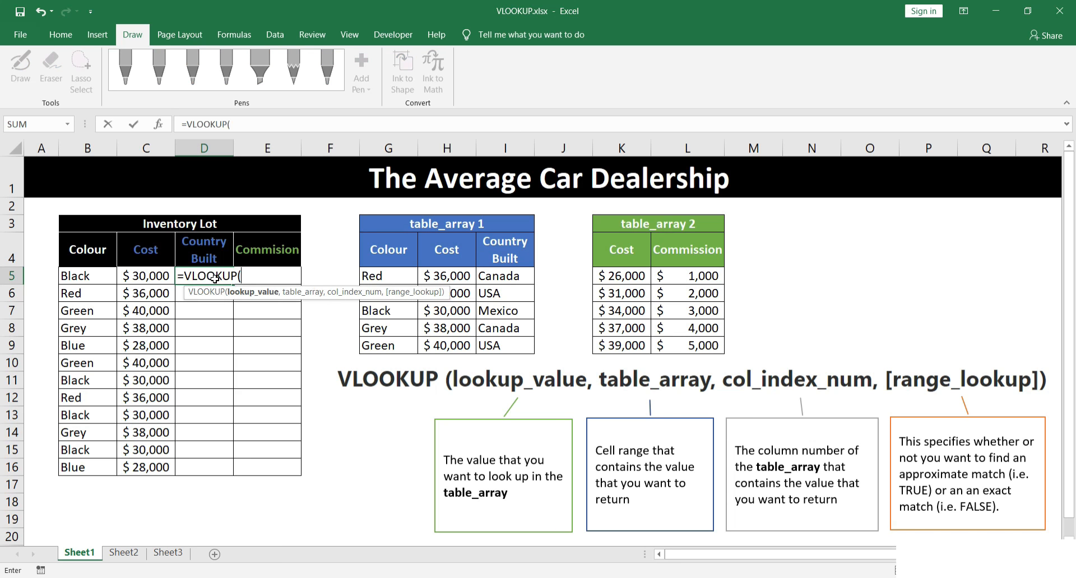
{"action": "left_click", "coordinate": [92, 275]}
{"action": "type", "text": ","}
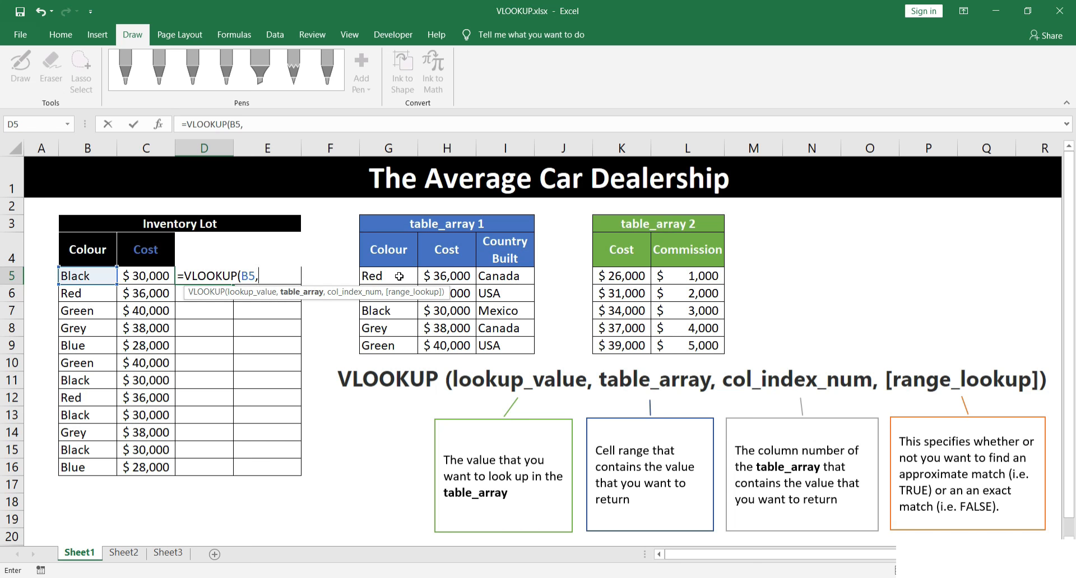
{"action": "left_click_drag", "start_coordinate": [399, 276], "coordinate": [509, 337]}
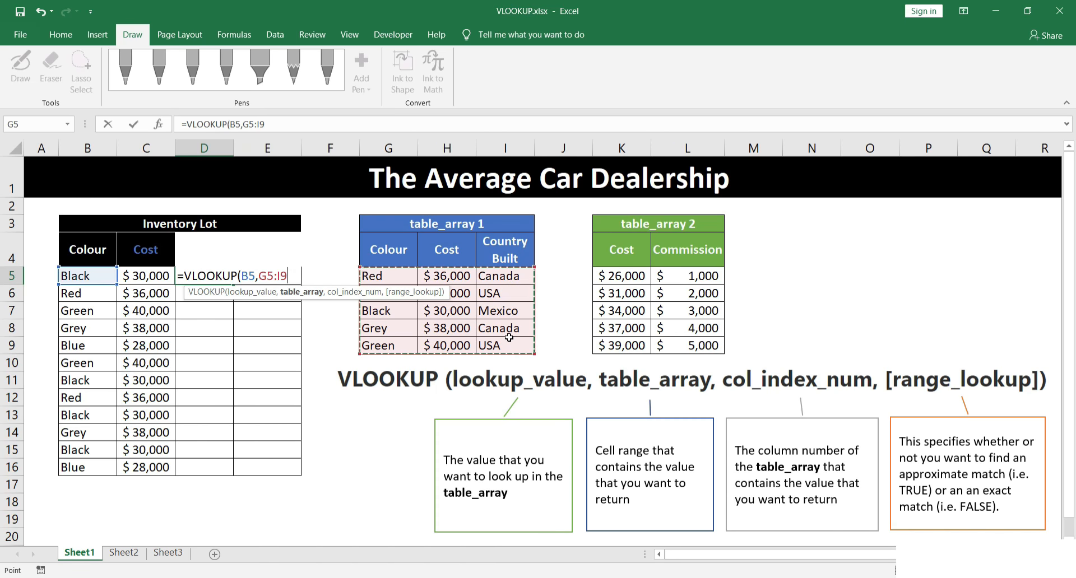
{"action": "key", "text": "F4"}
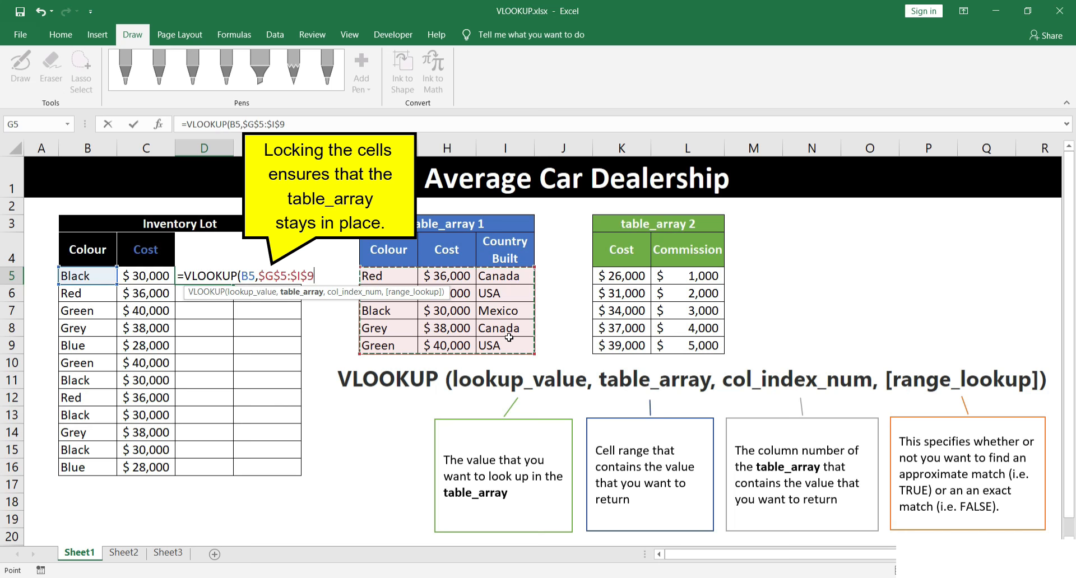
{"action": "type", "text": ","}
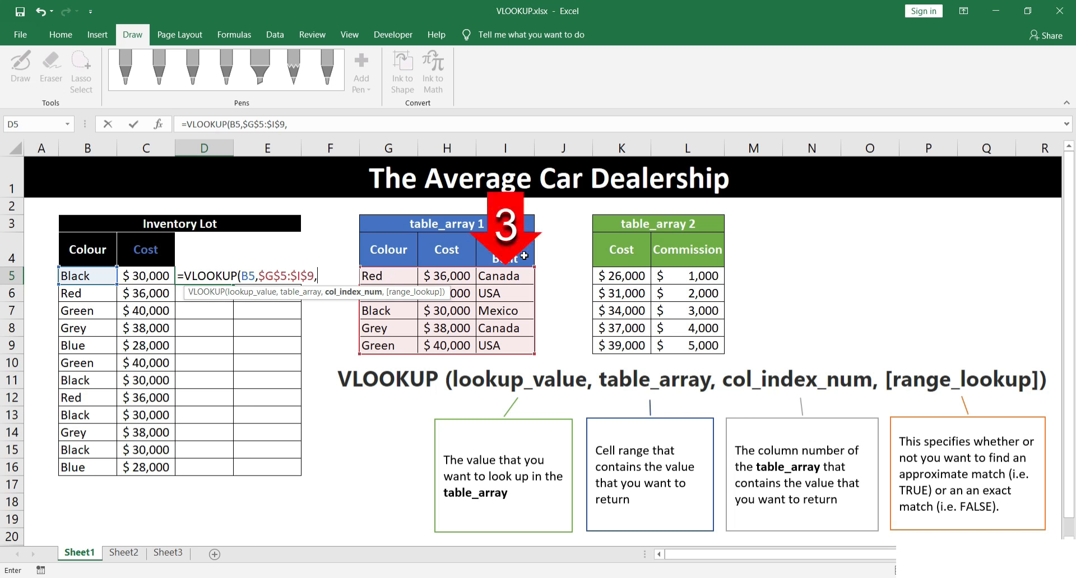
Complete the D5 VLOOKUP with column index 3 and FALSE for an exact match.
{"action": "type", "text": "3"}
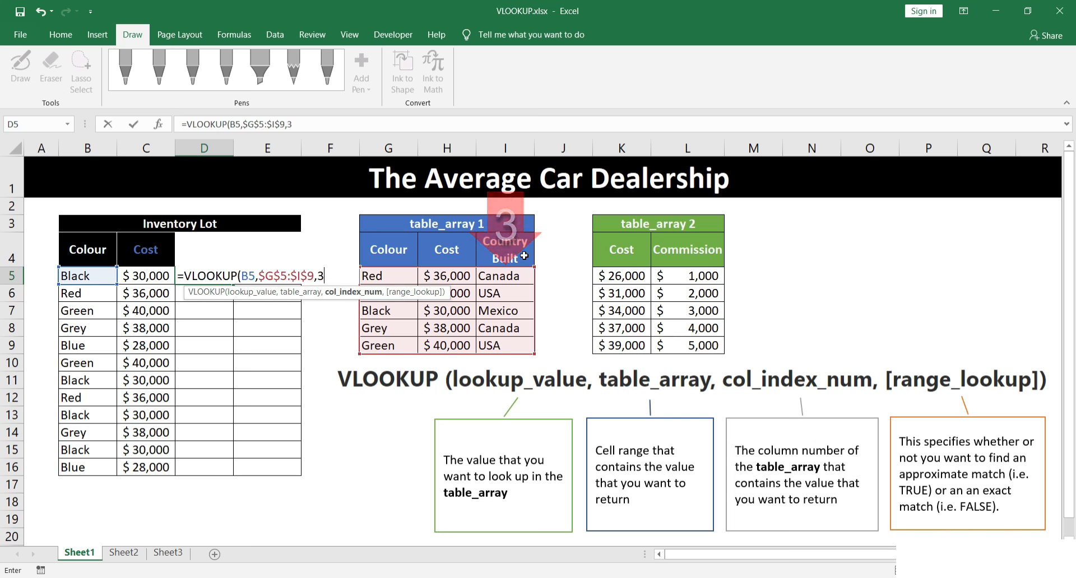
{"action": "type", "text": ","}
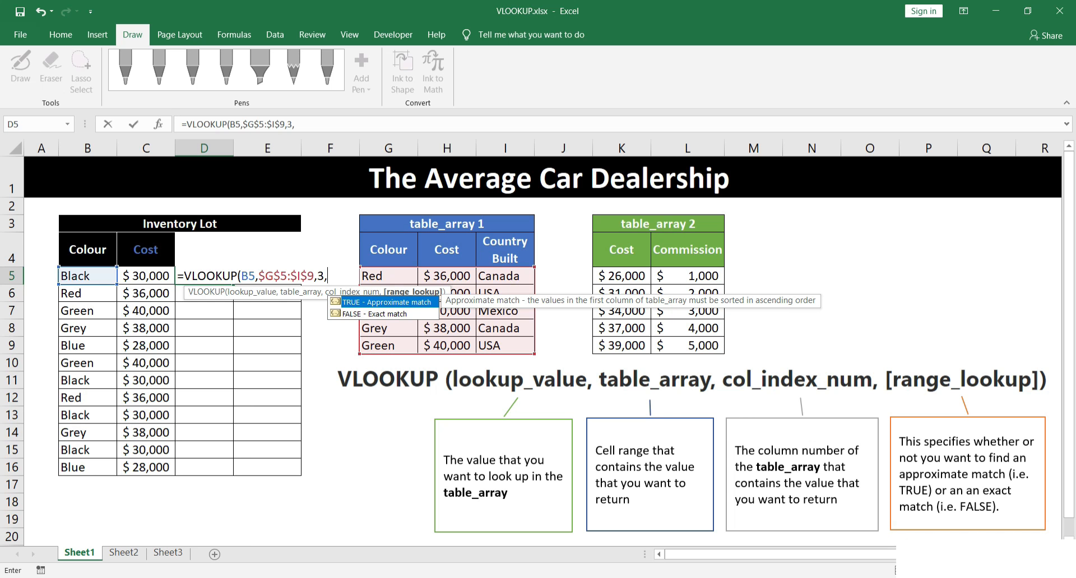
{"action": "key", "text": "Down"}
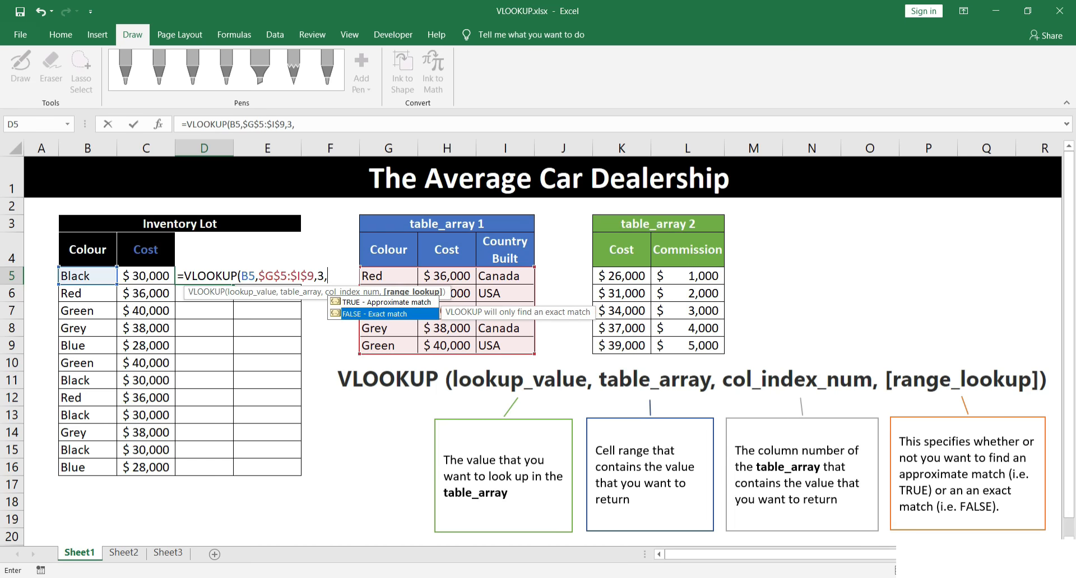
{"action": "key", "text": "Tab"}
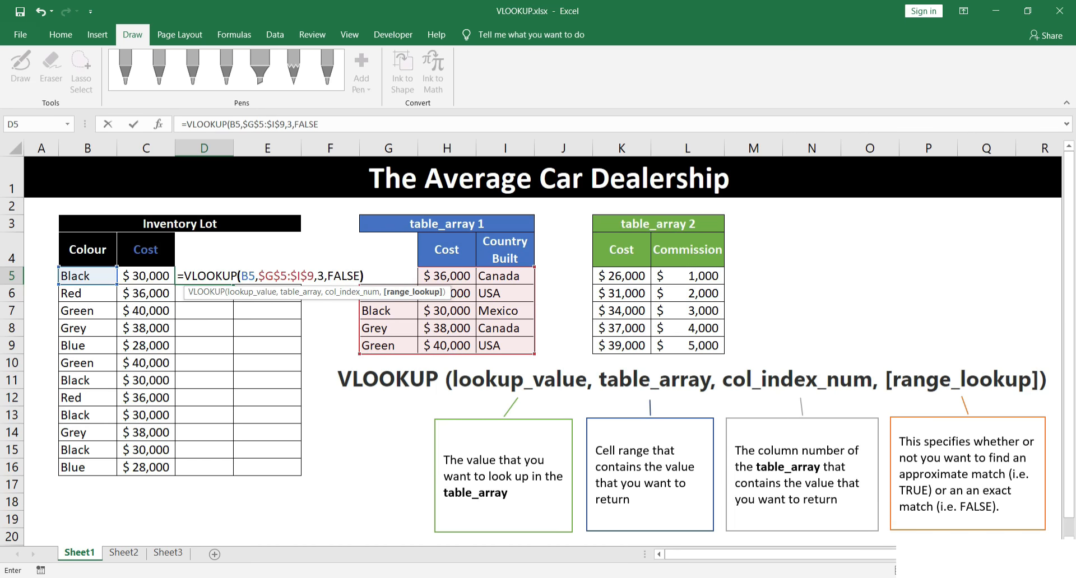
{"action": "type", "text": ")"}
{"action": "key", "text": "Return"}
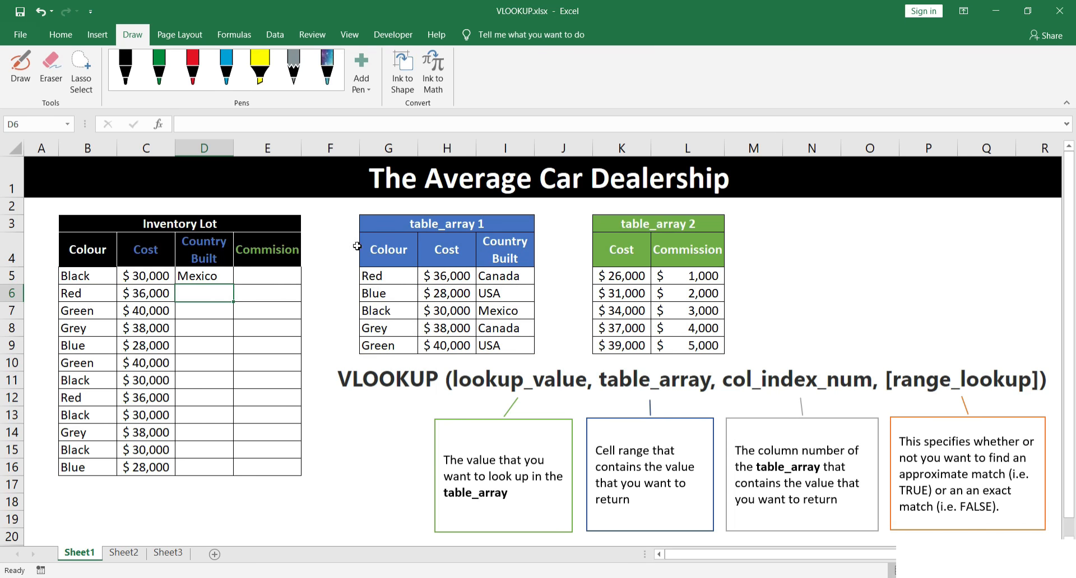
Fill the D5 VLOOKUP formula down the Country Built column to D16.
{"action": "left_click", "coordinate": [224, 277]}
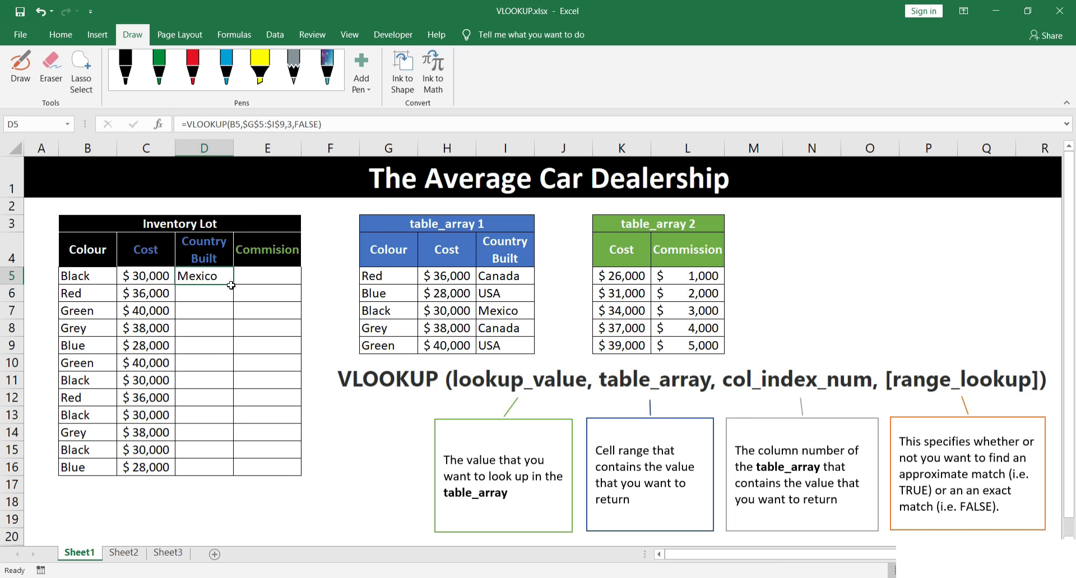
{"action": "double_click", "coordinate": [236, 286]}
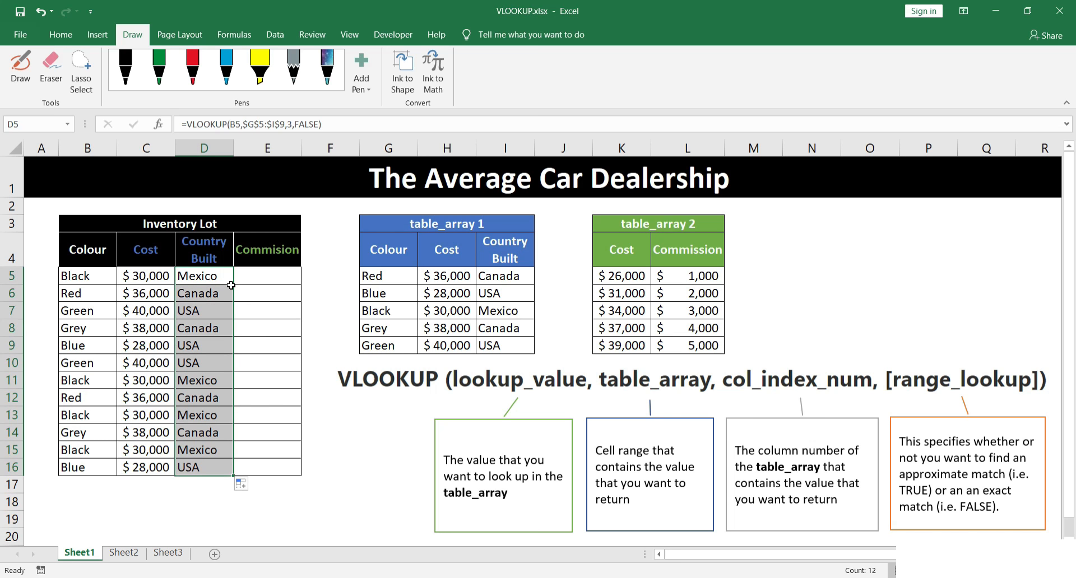
With the red pen, circle Black in B5 and cross out Red and Blue in table_array 1.
{"action": "left_click", "coordinate": [192, 70]}
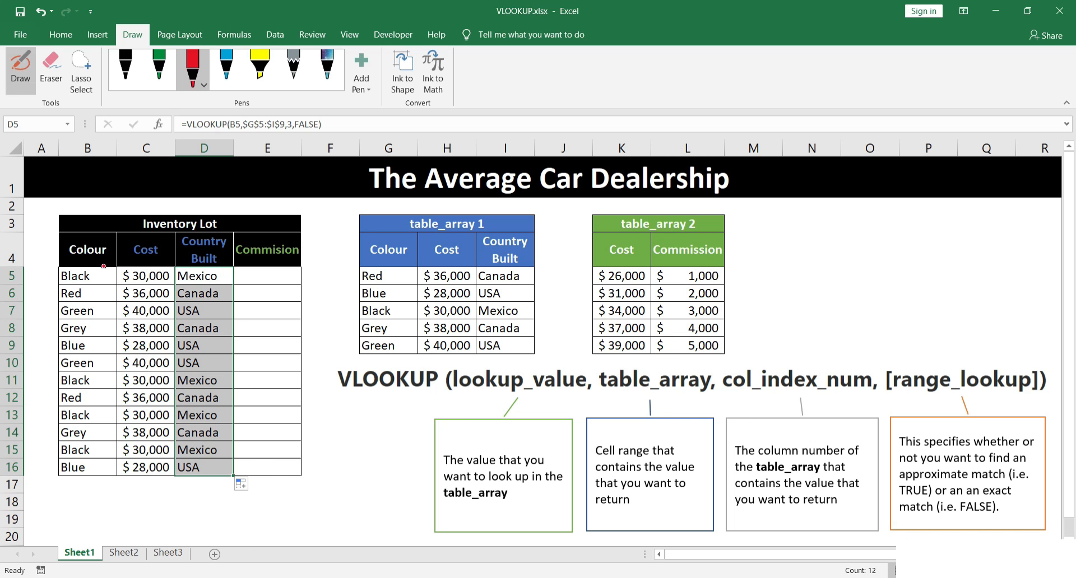
{"action": "mouse_move", "coordinate": [87, 254]}
{"action": "left_mouse_down"}
{"action": "mouse_move", "coordinate": [35, 296]}
{"action": "mouse_move", "coordinate": [109, 247]}
{"action": "left_mouse_up"}
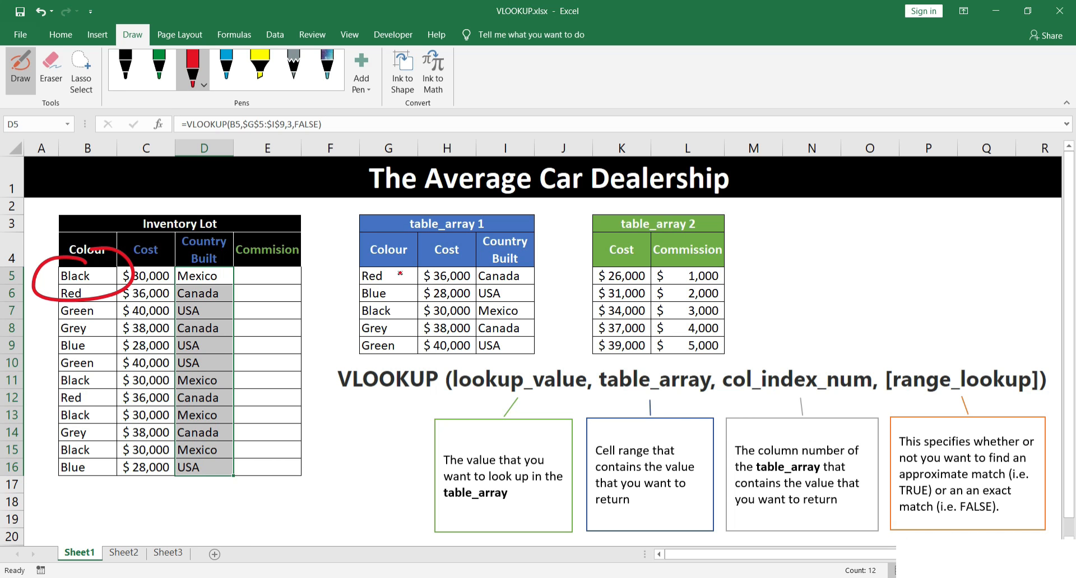
{"action": "mouse_move", "coordinate": [403, 267]}
{"action": "left_mouse_down"}
{"action": "mouse_move", "coordinate": [392, 298]}
{"action": "mouse_move", "coordinate": [405, 298]}
{"action": "left_mouse_up"}
With the green pen, tick Black and underline Mexico in table_array 1, and draw an arrow pointing at D5.
{"action": "left_click", "coordinate": [159, 66]}
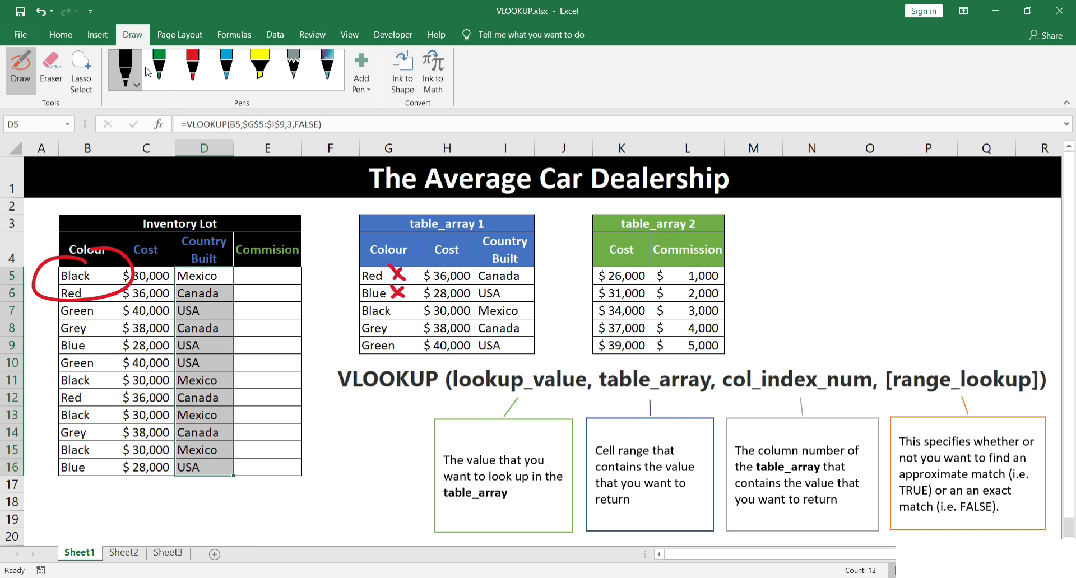
{"action": "left_click_drag", "start_coordinate": [393, 314], "coordinate": [416, 303]}
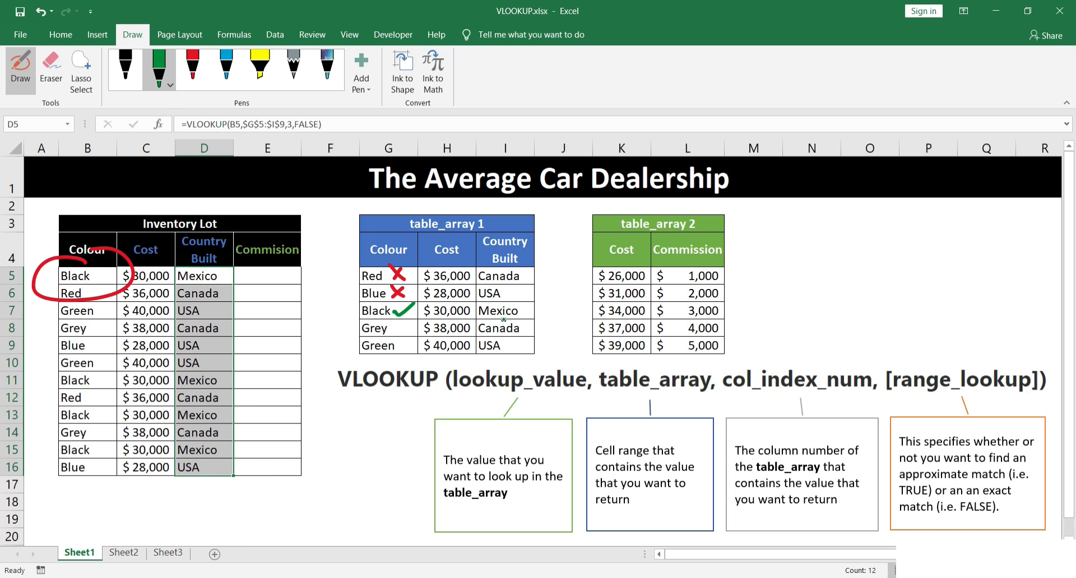
{"action": "left_click_drag", "start_coordinate": [519, 318], "coordinate": [485, 318]}
{"action": "mouse_move", "coordinate": [255, 273]}
{"action": "left_mouse_down"}
{"action": "mouse_move", "coordinate": [230, 275]}
{"action": "mouse_move", "coordinate": [238, 268]}
{"action": "left_mouse_up"}
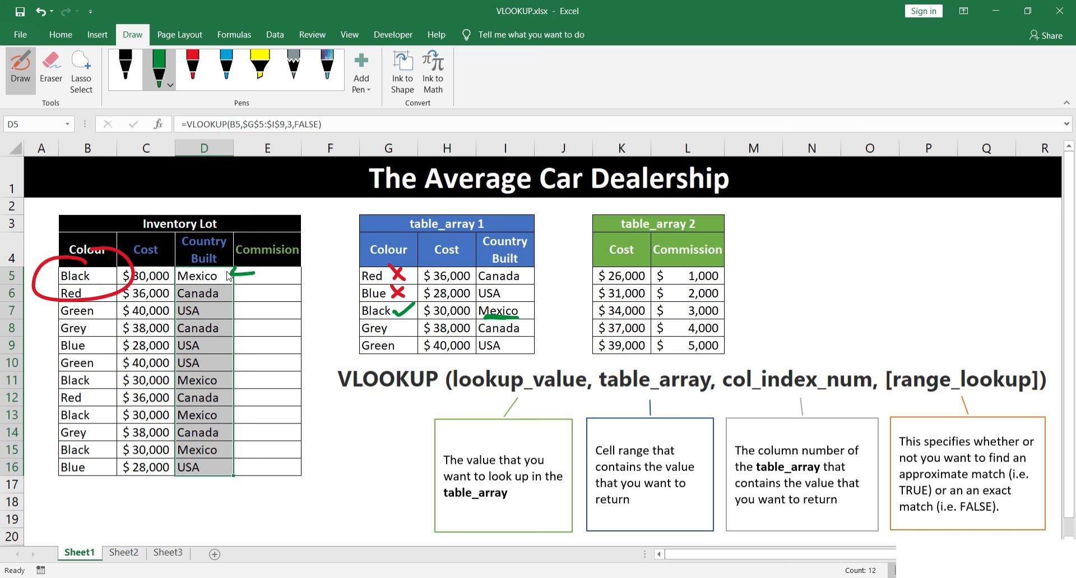
Lasso the red and green ink marks across the Inventory Lot and table_array 1 and delete them.
{"action": "left_click", "coordinate": [80, 71]}
{"action": "mouse_move", "coordinate": [83, 204]}
{"action": "left_mouse_down"}
{"action": "mouse_move", "coordinate": [77, 354]}
{"action": "mouse_move", "coordinate": [350, 395]}
{"action": "mouse_move", "coordinate": [562, 245]}
{"action": "mouse_move", "coordinate": [553, 222]}
{"action": "left_mouse_up"}
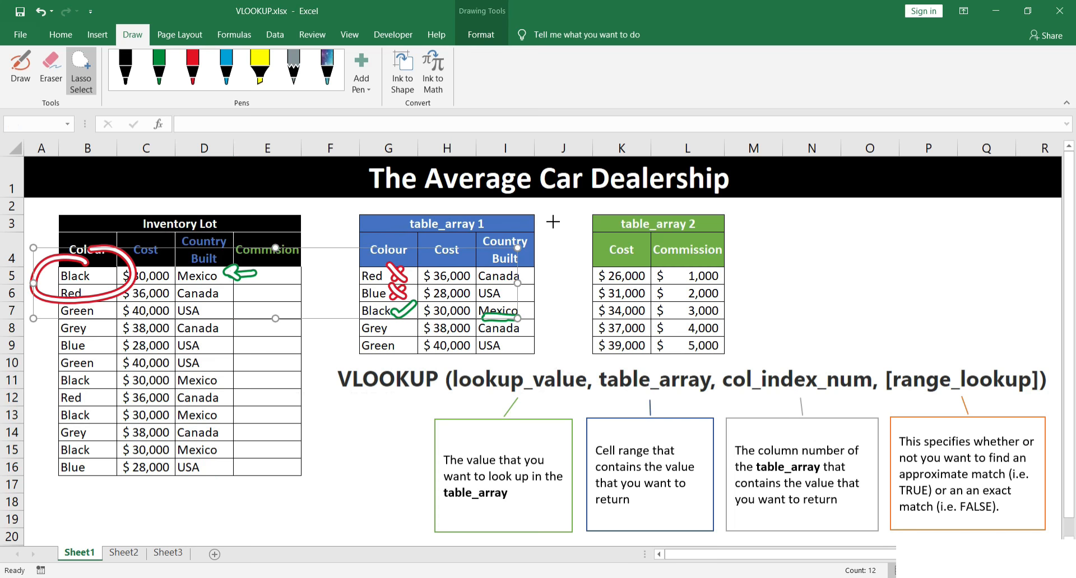
{"action": "key", "text": "Delete"}
{"action": "left_click", "coordinate": [81, 71]}
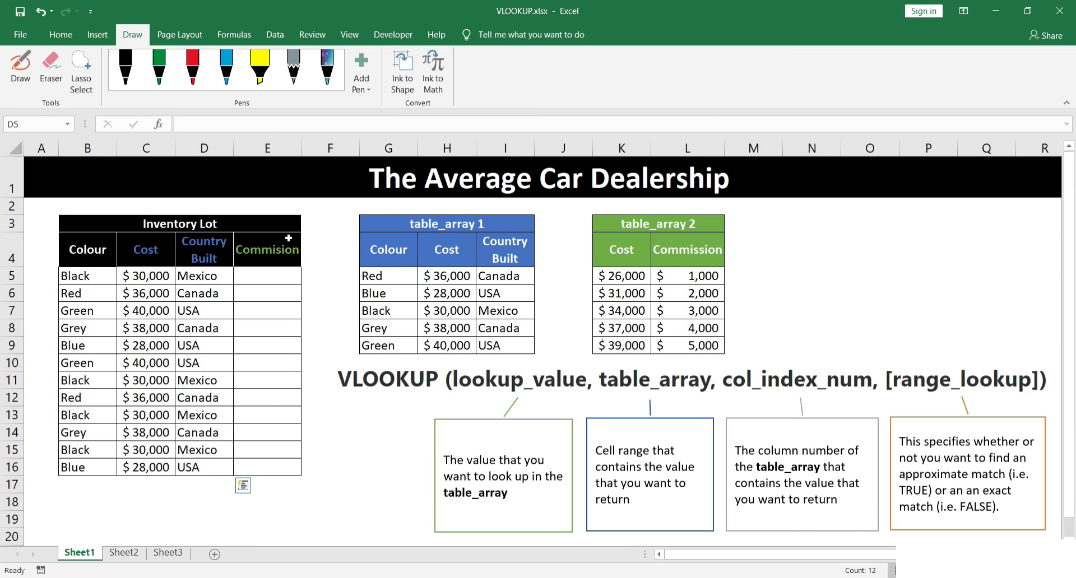
Start a VLOOKUP formula in E5 with C5 as lookup value and the locked range $K$5:$L$9 as table array.
{"action": "left_click", "coordinate": [280, 279]}
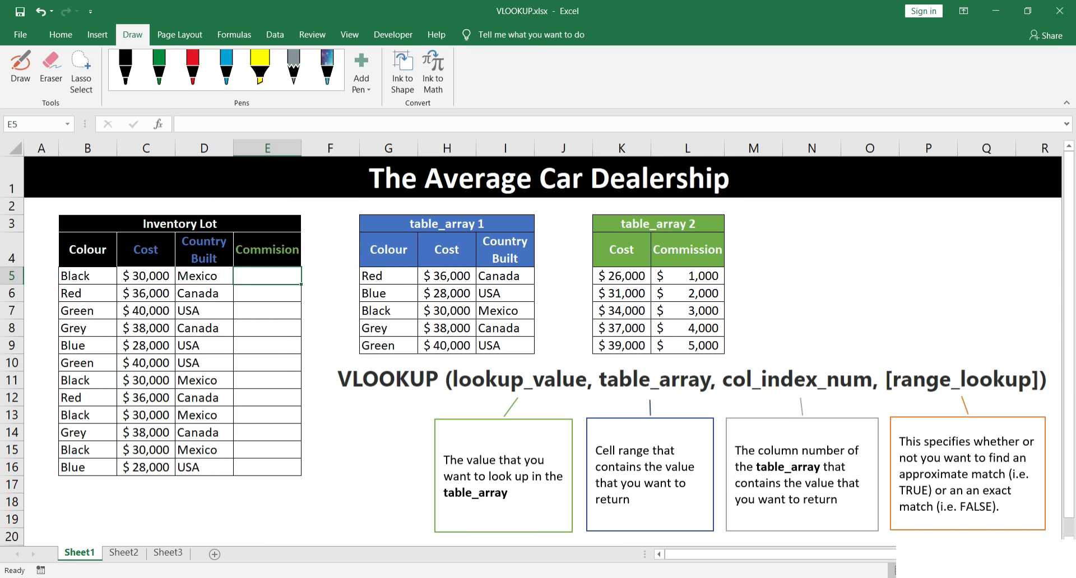
{"action": "type", "text": "=Vlo"}
{"action": "key", "text": "Tab"}
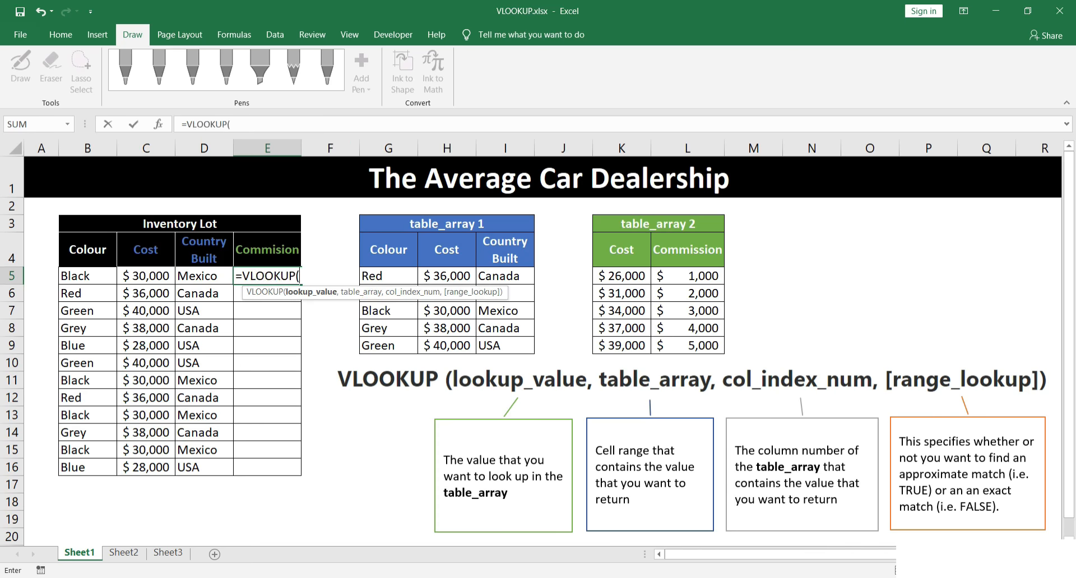
{"action": "left_click", "coordinate": [152, 277]}
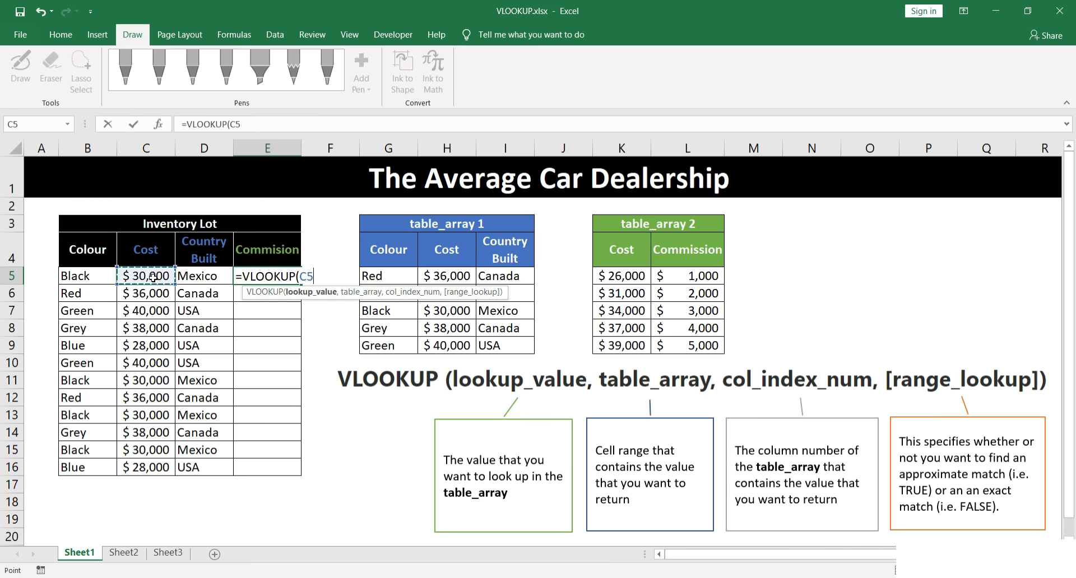
{"action": "type", "text": ","}
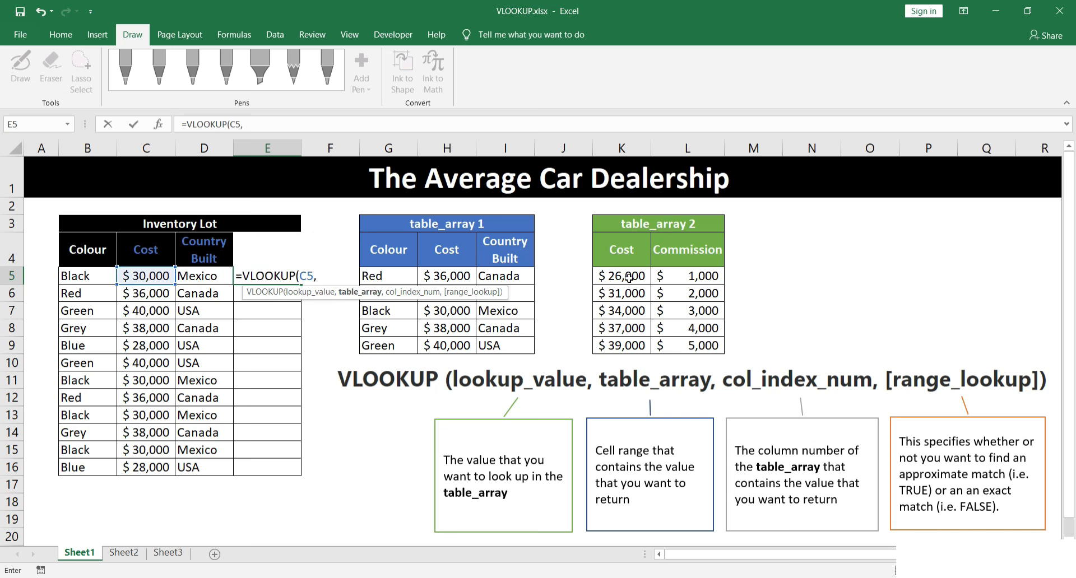
{"action": "left_click_drag", "start_coordinate": [626, 278], "coordinate": [697, 343]}
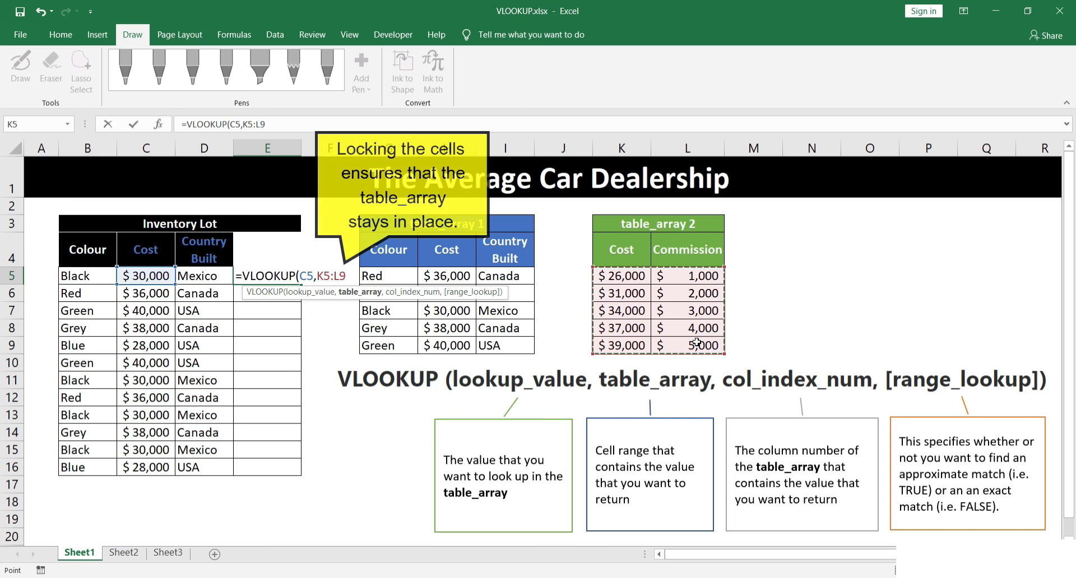
{"action": "key", "text": "F4"}
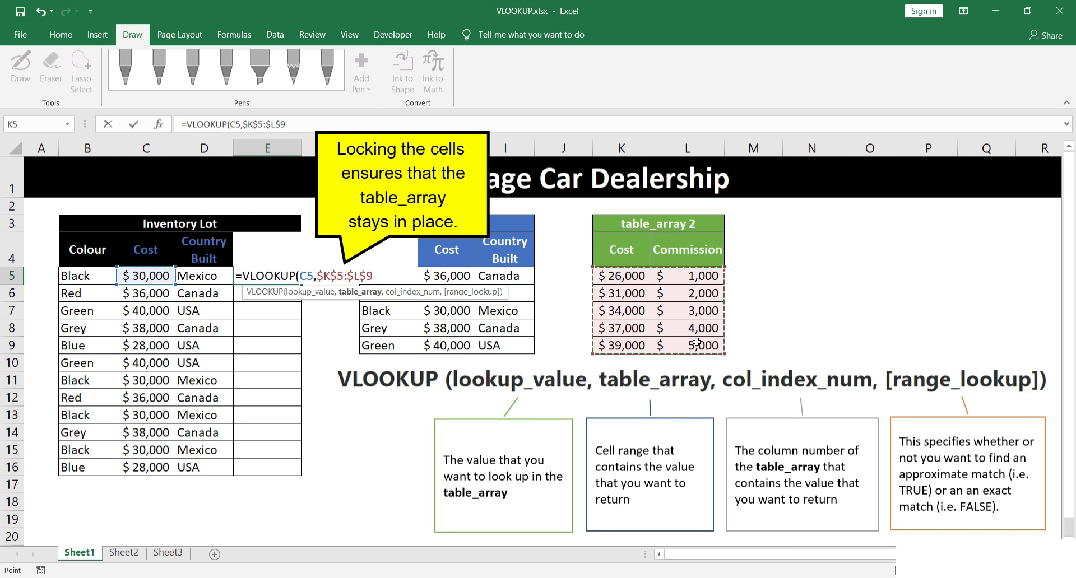
{"action": "type", "text": ","}
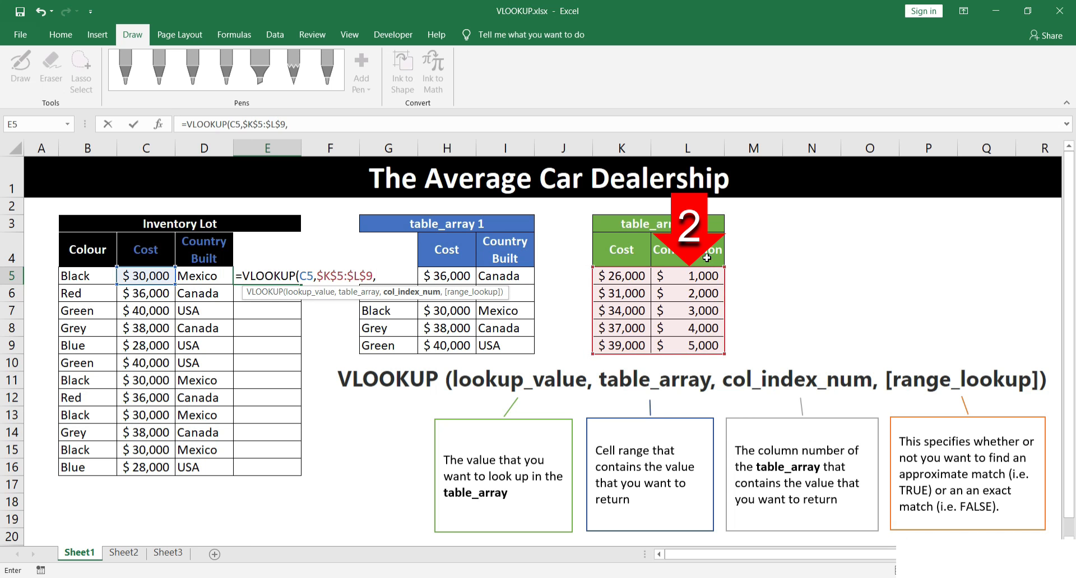
Complete the E5 VLOOKUP with column index 2 and FALSE for an exact match.
{"action": "type", "text": "2,"}
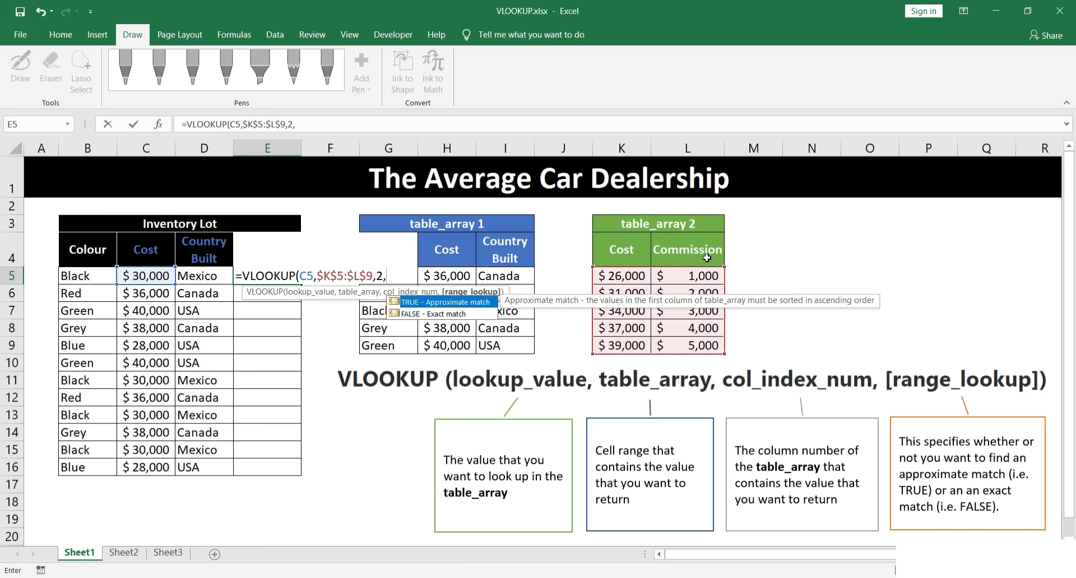
{"action": "key", "text": "Down"}
{"action": "key", "text": "Tab"}
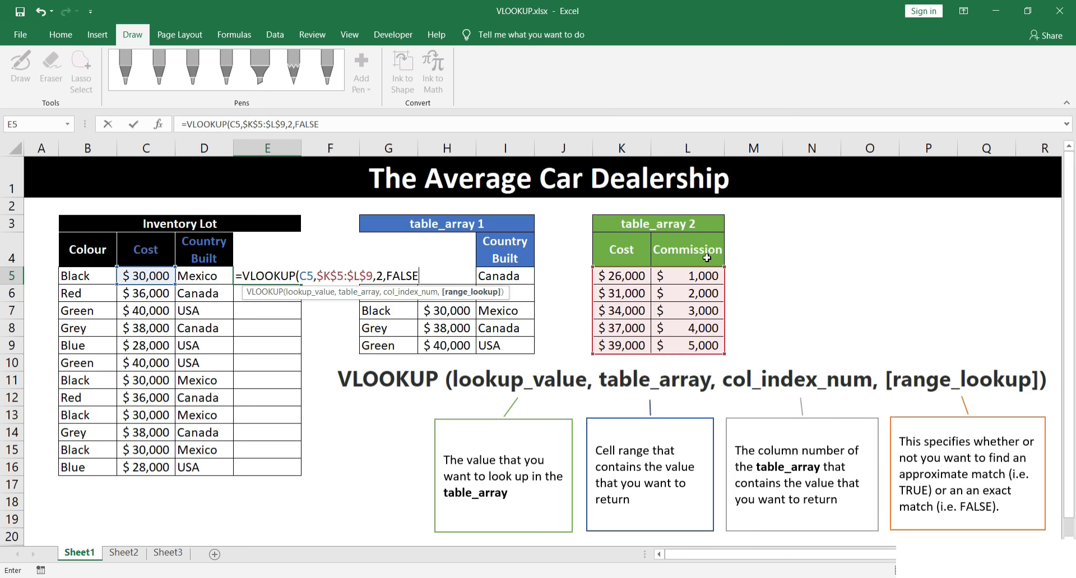
{"action": "key", "text": "Return"}
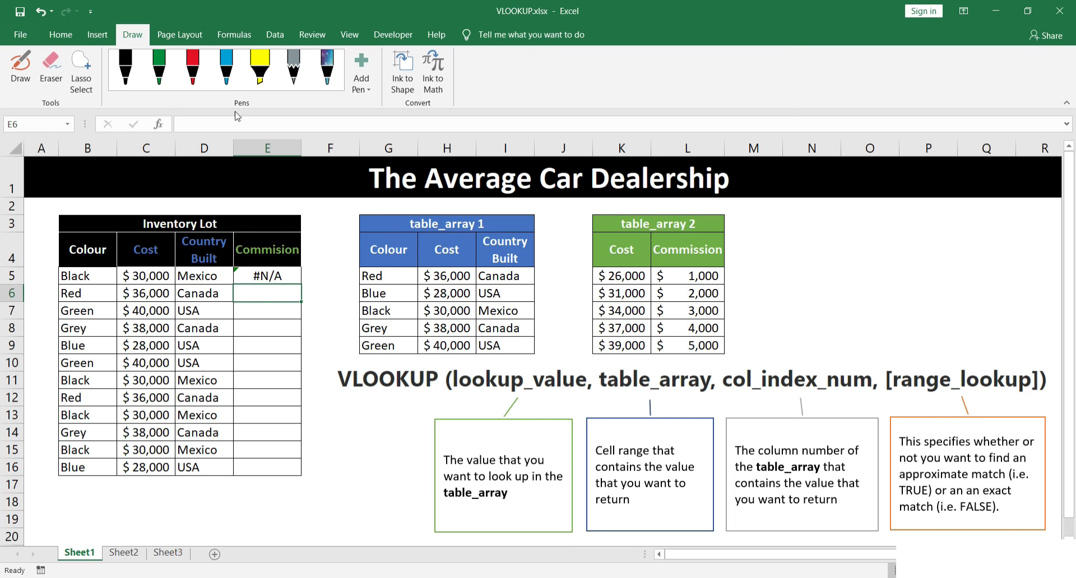
With the blue pen, circle the cost in C5 and put a cross beside every cost in table_array 2.
{"action": "left_click", "coordinate": [223, 77]}
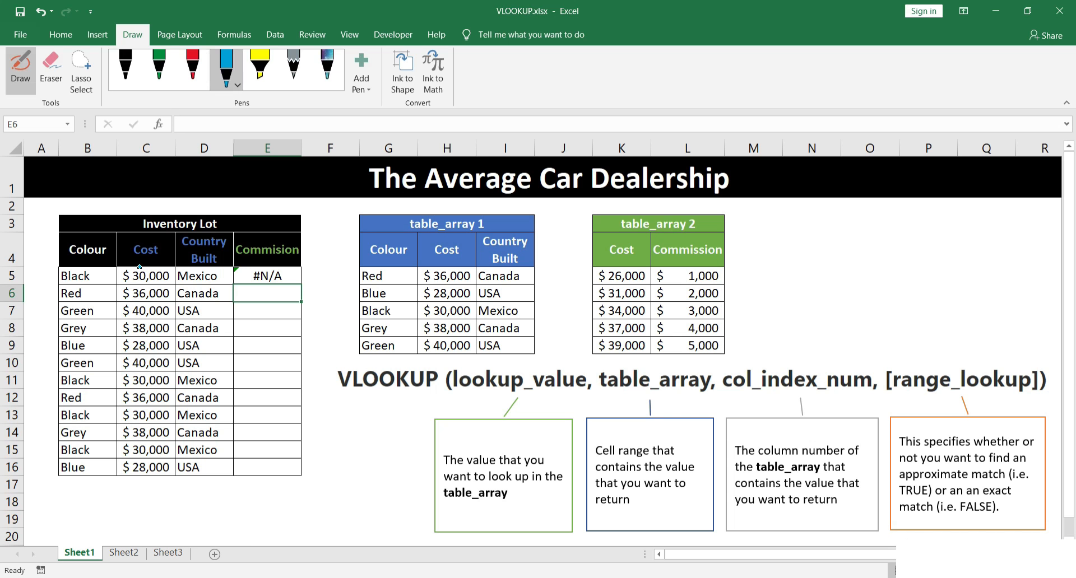
{"action": "mouse_move", "coordinate": [150, 258]}
{"action": "left_mouse_down"}
{"action": "mouse_move", "coordinate": [135, 258]}
{"action": "mouse_move", "coordinate": [188, 273]}
{"action": "mouse_move", "coordinate": [163, 256]}
{"action": "left_mouse_up"}
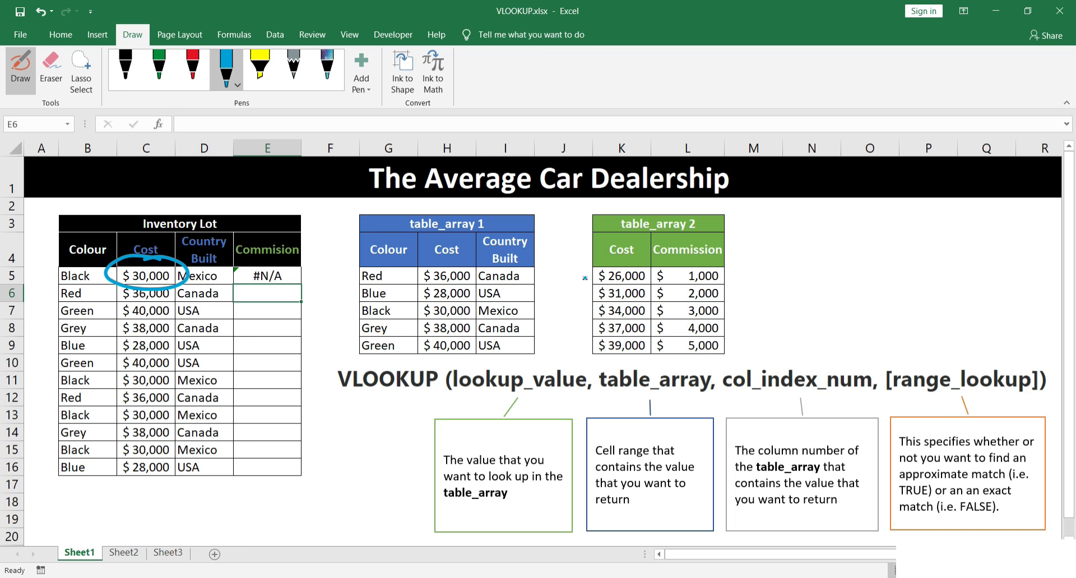
{"action": "left_click_drag", "start_coordinate": [573, 269], "coordinate": [585, 273]}
{"action": "left_click_drag", "start_coordinate": [574, 290], "coordinate": [588, 303]}
{"action": "mouse_move", "coordinate": [587, 290]}
{"action": "left_mouse_down"}
{"action": "mouse_move", "coordinate": [575, 303]}
{"action": "mouse_move", "coordinate": [587, 318]}
{"action": "left_mouse_up"}
{"action": "mouse_move", "coordinate": [587, 305]}
{"action": "left_mouse_down"}
{"action": "mouse_move", "coordinate": [575, 318]}
{"action": "mouse_move", "coordinate": [580, 337]}
{"action": "mouse_move", "coordinate": [591, 330]}
{"action": "mouse_move", "coordinate": [589, 356]}
{"action": "mouse_move", "coordinate": [577, 355]}
{"action": "left_mouse_up"}
Lasso the blue circle and crosses and delete them.
{"action": "left_click", "coordinate": [81, 73]}
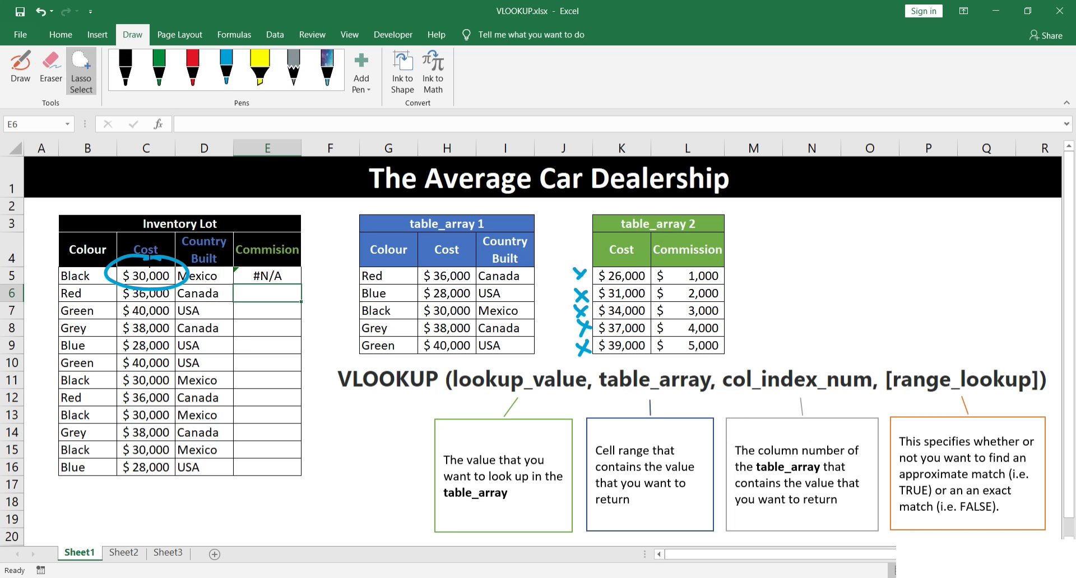
{"action": "mouse_move", "coordinate": [112, 227]}
{"action": "left_mouse_down"}
{"action": "mouse_move", "coordinate": [634, 385]}
{"action": "mouse_move", "coordinate": [657, 221]}
{"action": "mouse_move", "coordinate": [625, 214]}
{"action": "left_mouse_up"}
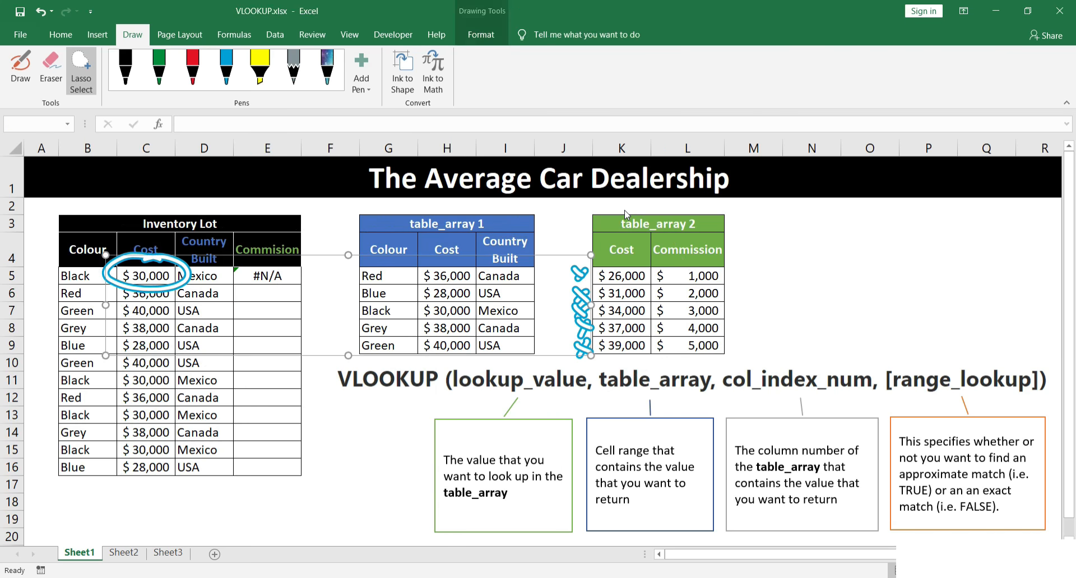
{"action": "key", "text": "Delete"}
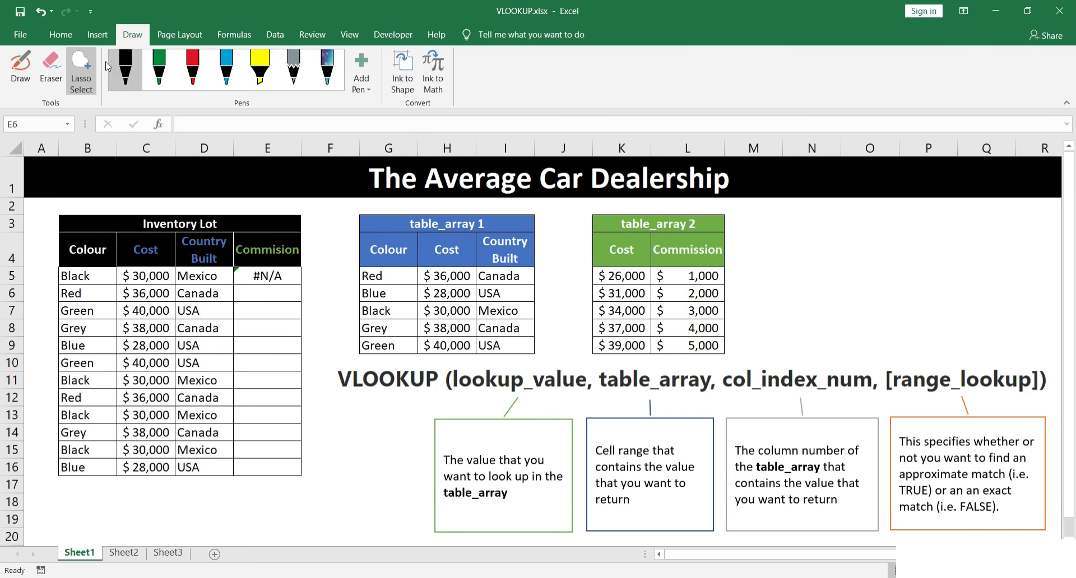
{"action": "left_click", "coordinate": [82, 71]}
Change the range_lookup argument of the E5 VLOOKUP to TRUE for an approximate match.
{"action": "double_click", "coordinate": [274, 276]}
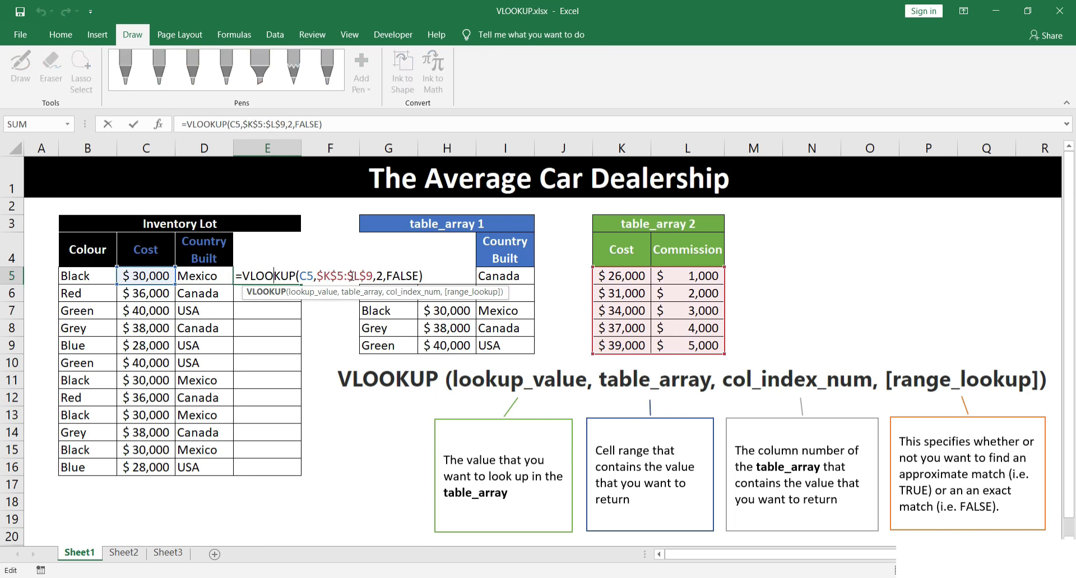
{"action": "left_click_drag", "start_coordinate": [387, 276], "coordinate": [419, 276]}
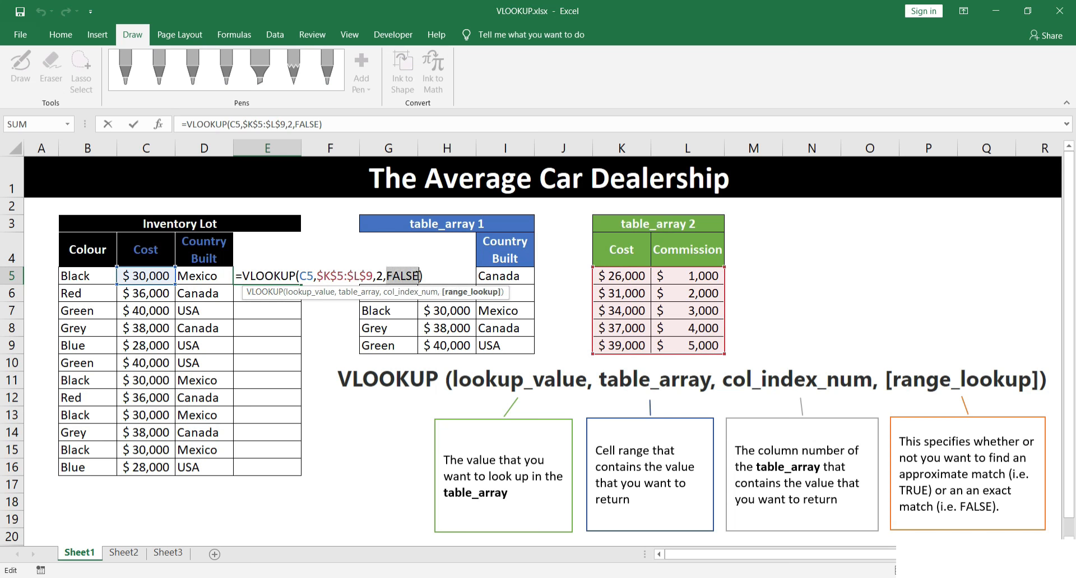
{"action": "type", "text": "TRUE"}
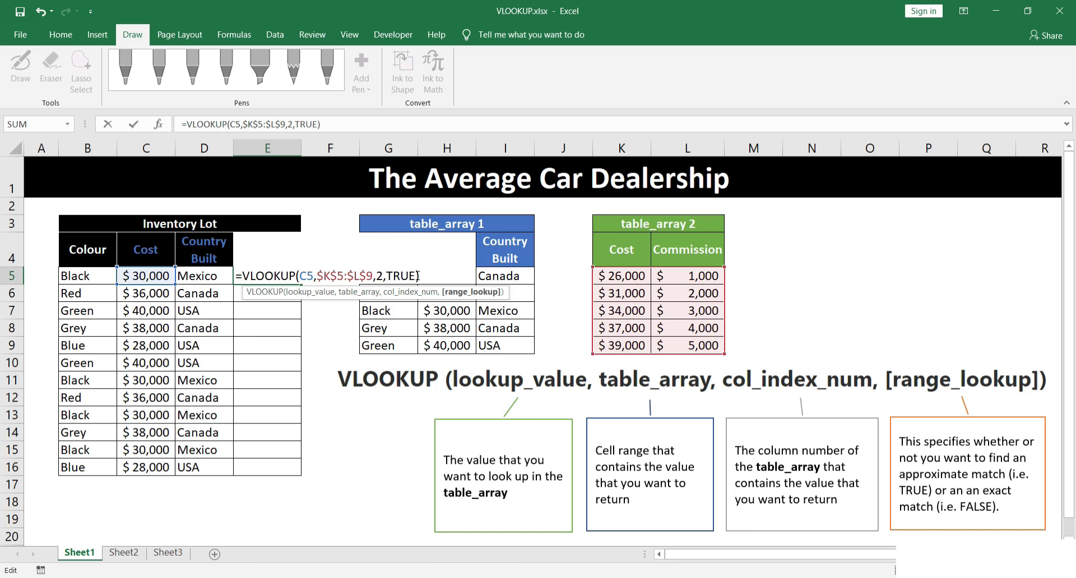
{"action": "key", "text": "Return"}
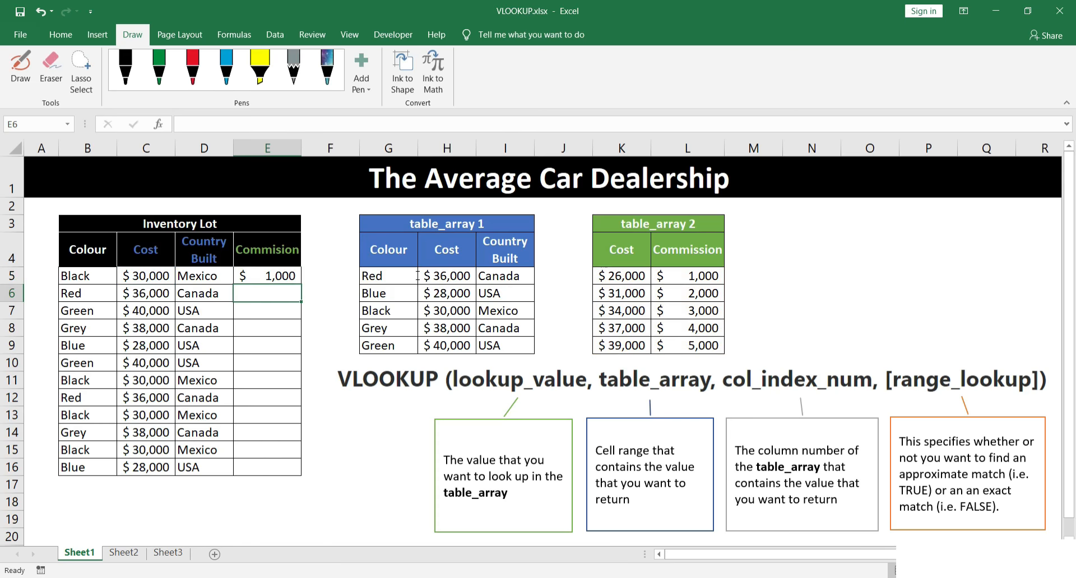
Fill the E5 VLOOKUP formula down the Commission column to E16.
{"action": "left_click", "coordinate": [292, 274]}
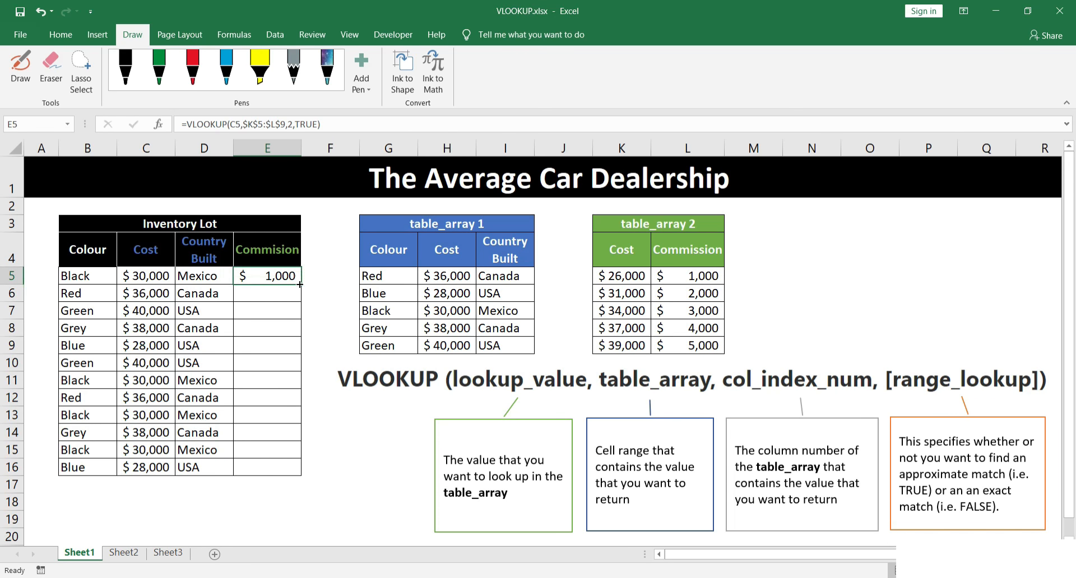
{"action": "double_click", "coordinate": [300, 284]}
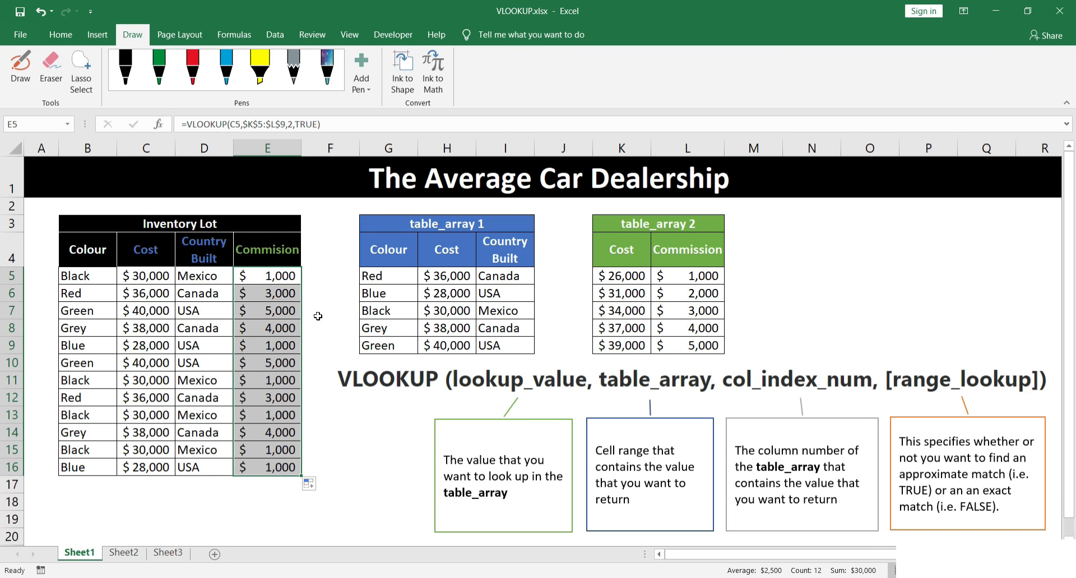
Circle the cost in C5 and cross $26,000 in table_array 2 in red, and tick $31,000 in green.
{"action": "left_click", "coordinate": [193, 67]}
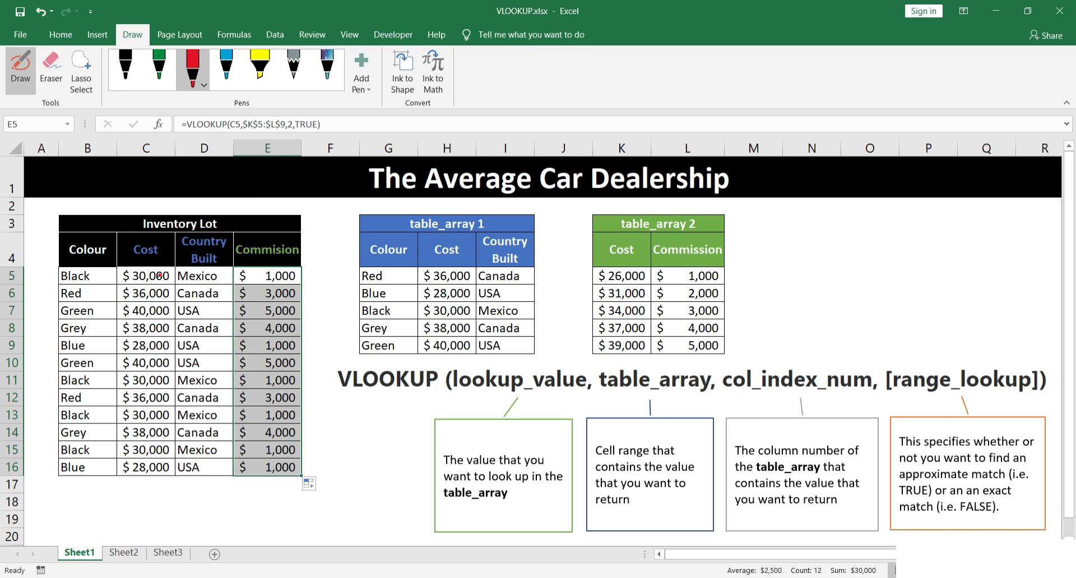
{"action": "left_click_drag", "start_coordinate": [153, 262], "coordinate": [180, 270]}
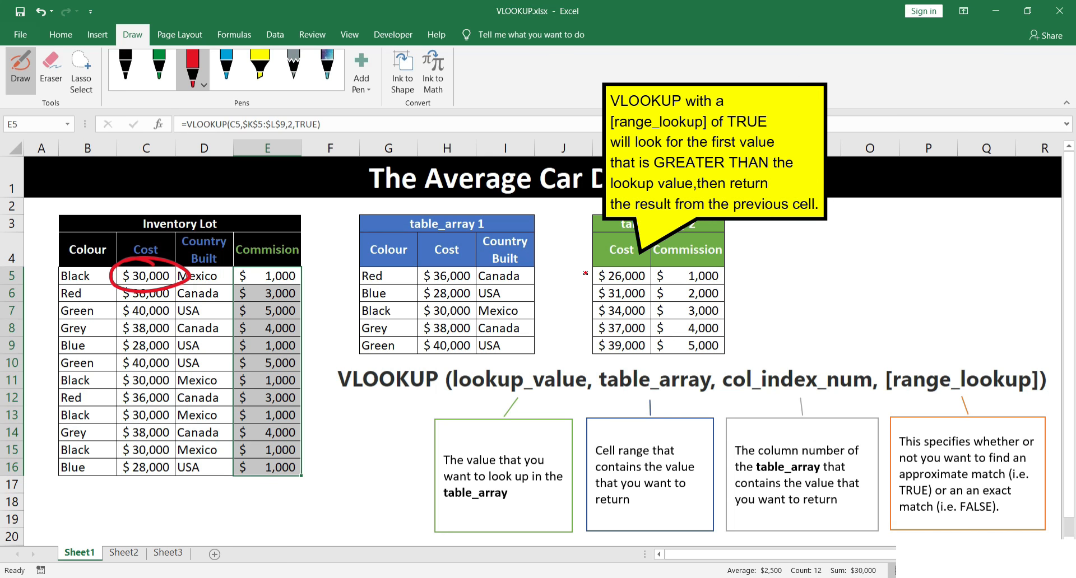
{"action": "mouse_move", "coordinate": [578, 271]}
{"action": "left_mouse_down"}
{"action": "mouse_move", "coordinate": [587, 282]}
{"action": "mouse_move", "coordinate": [578, 282]}
{"action": "left_mouse_up"}
{"action": "left_click", "coordinate": [159, 67]}
{"action": "left_click_drag", "start_coordinate": [575, 296], "coordinate": [591, 291]}
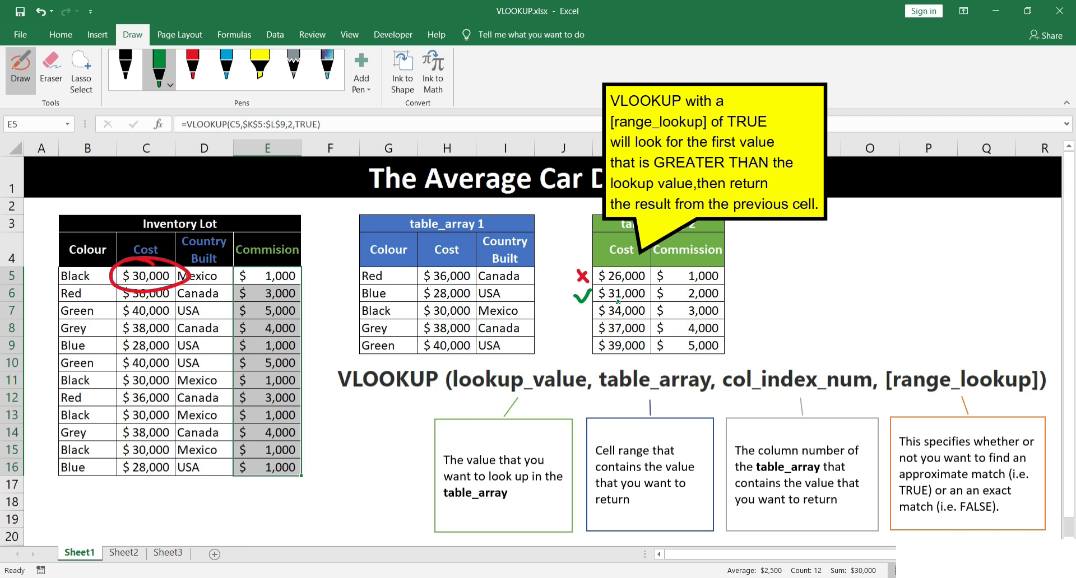
With the blue pen, draw an arrow from $31,000 up to $26,000, underline the 1,000 commission in table_array 2, and mark beside E5.
{"action": "left_click", "coordinate": [227, 66]}
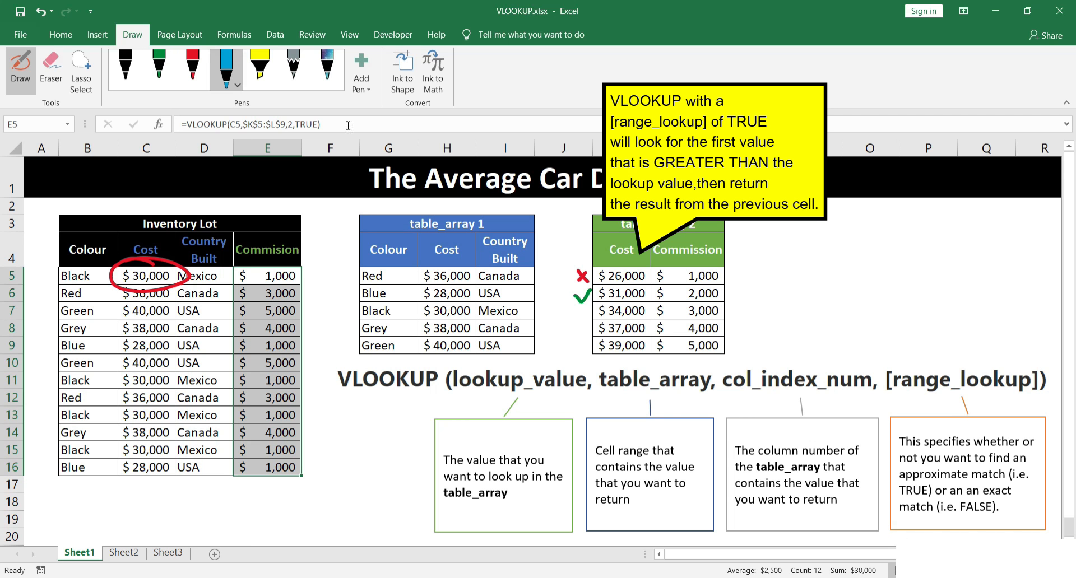
{"action": "mouse_move", "coordinate": [570, 296]}
{"action": "left_mouse_down"}
{"action": "mouse_move", "coordinate": [557, 292]}
{"action": "mouse_move", "coordinate": [571, 274]}
{"action": "left_mouse_up"}
{"action": "left_click_drag", "start_coordinate": [719, 285], "coordinate": [689, 289]}
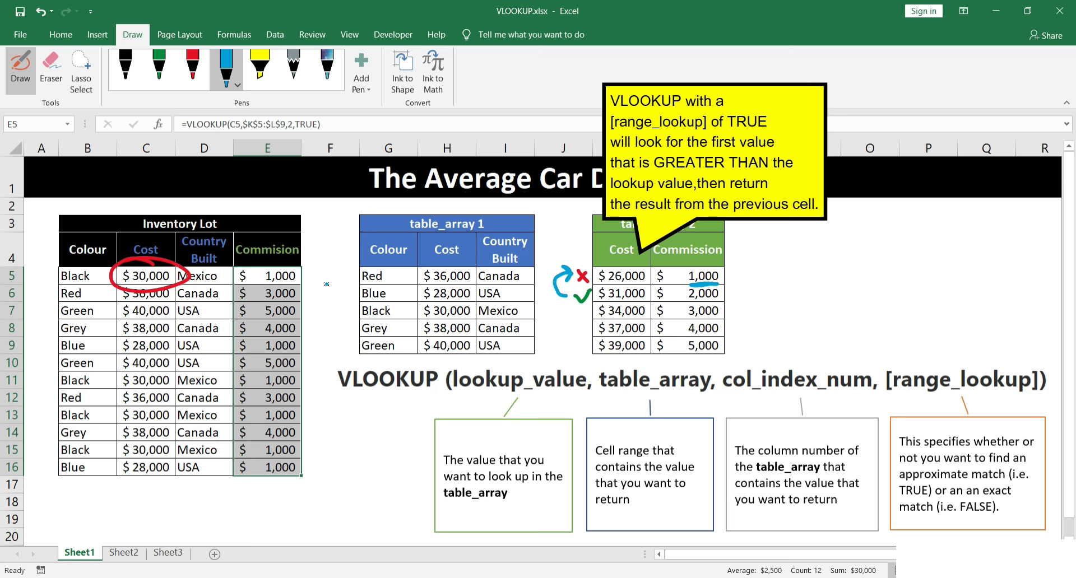
{"action": "left_click_drag", "start_coordinate": [327, 273], "coordinate": [311, 278]}
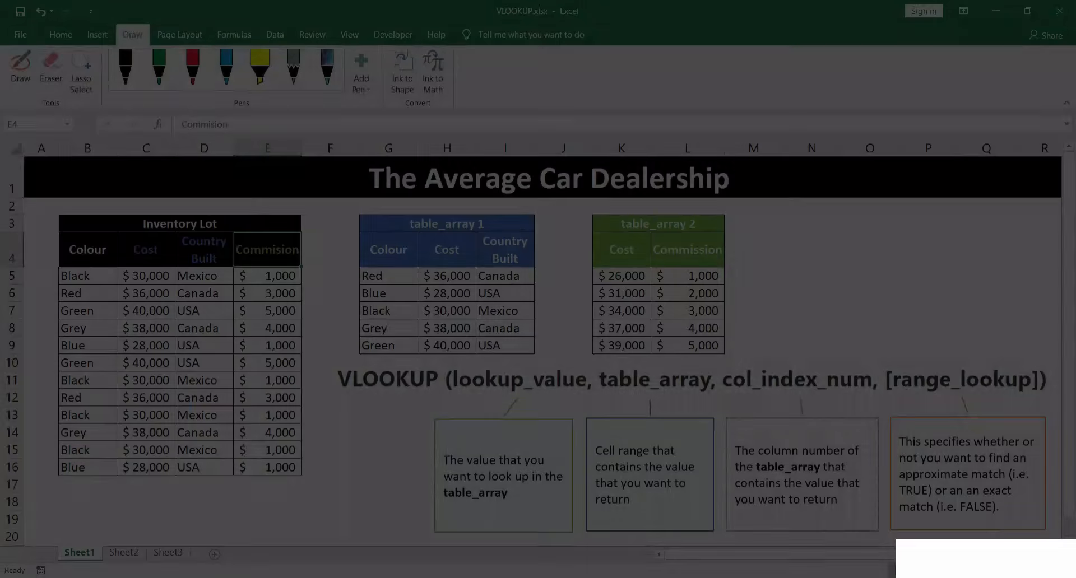